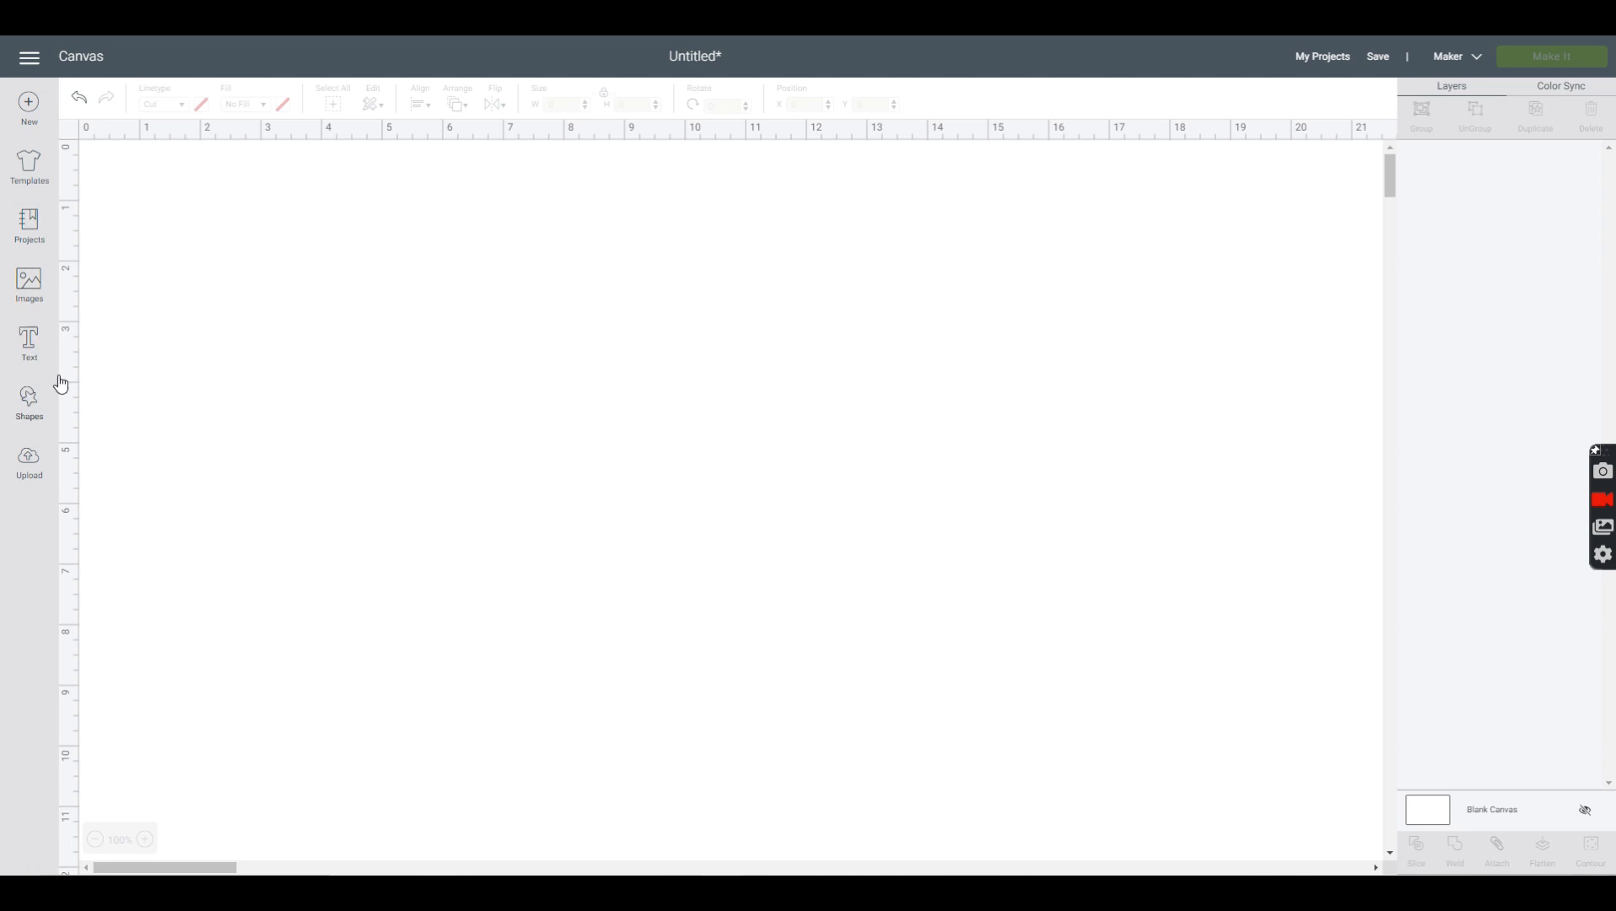
- Add the text "blessed" and enlarge it to about 7.98 inches wide near the middle of the canvas
{"action": "left_click", "coordinate": [29, 344]}
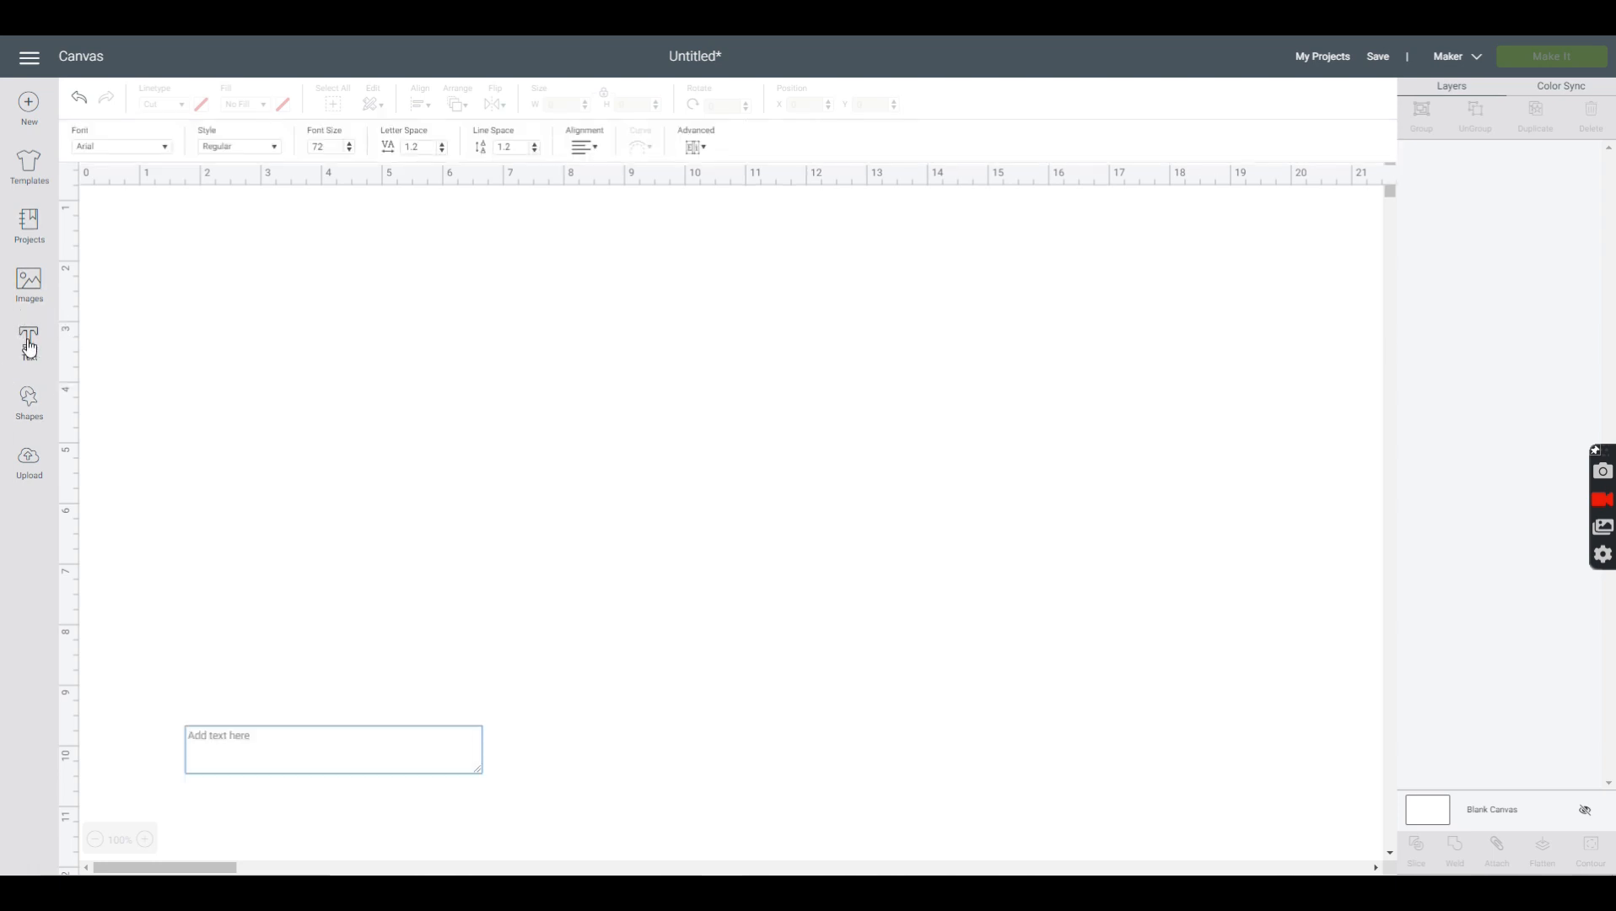
{"action": "type", "text": "blessed"}
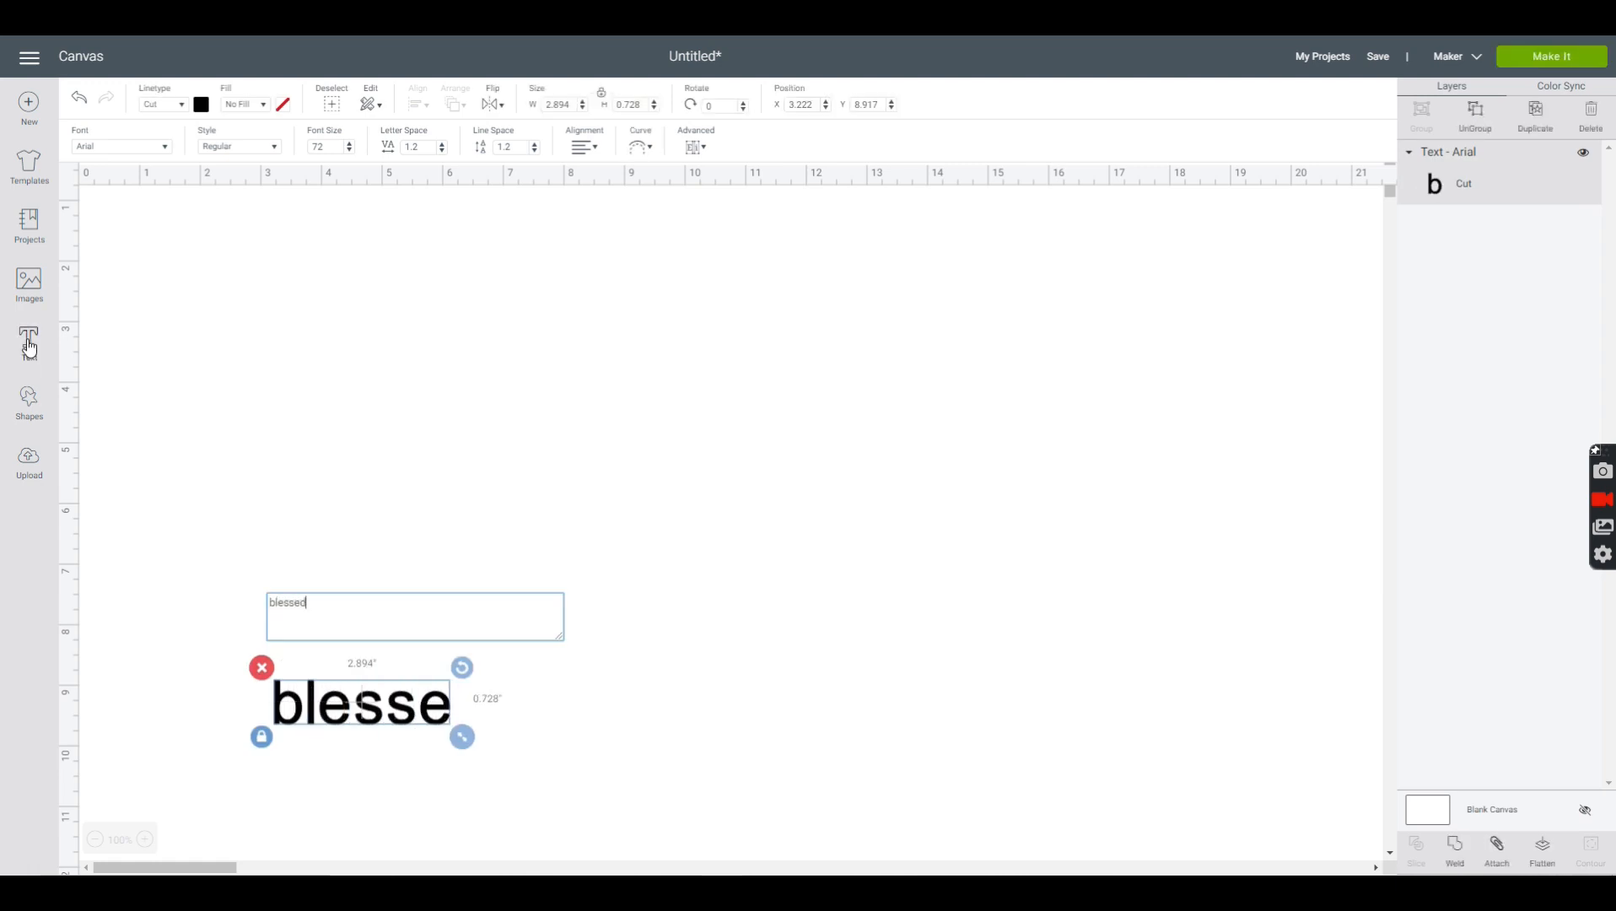
{"action": "left_click_drag", "start_coordinate": [399, 707], "coordinate": [447, 504]}
{"action": "left_click_drag", "start_coordinate": [546, 538], "coordinate": [820, 594]}
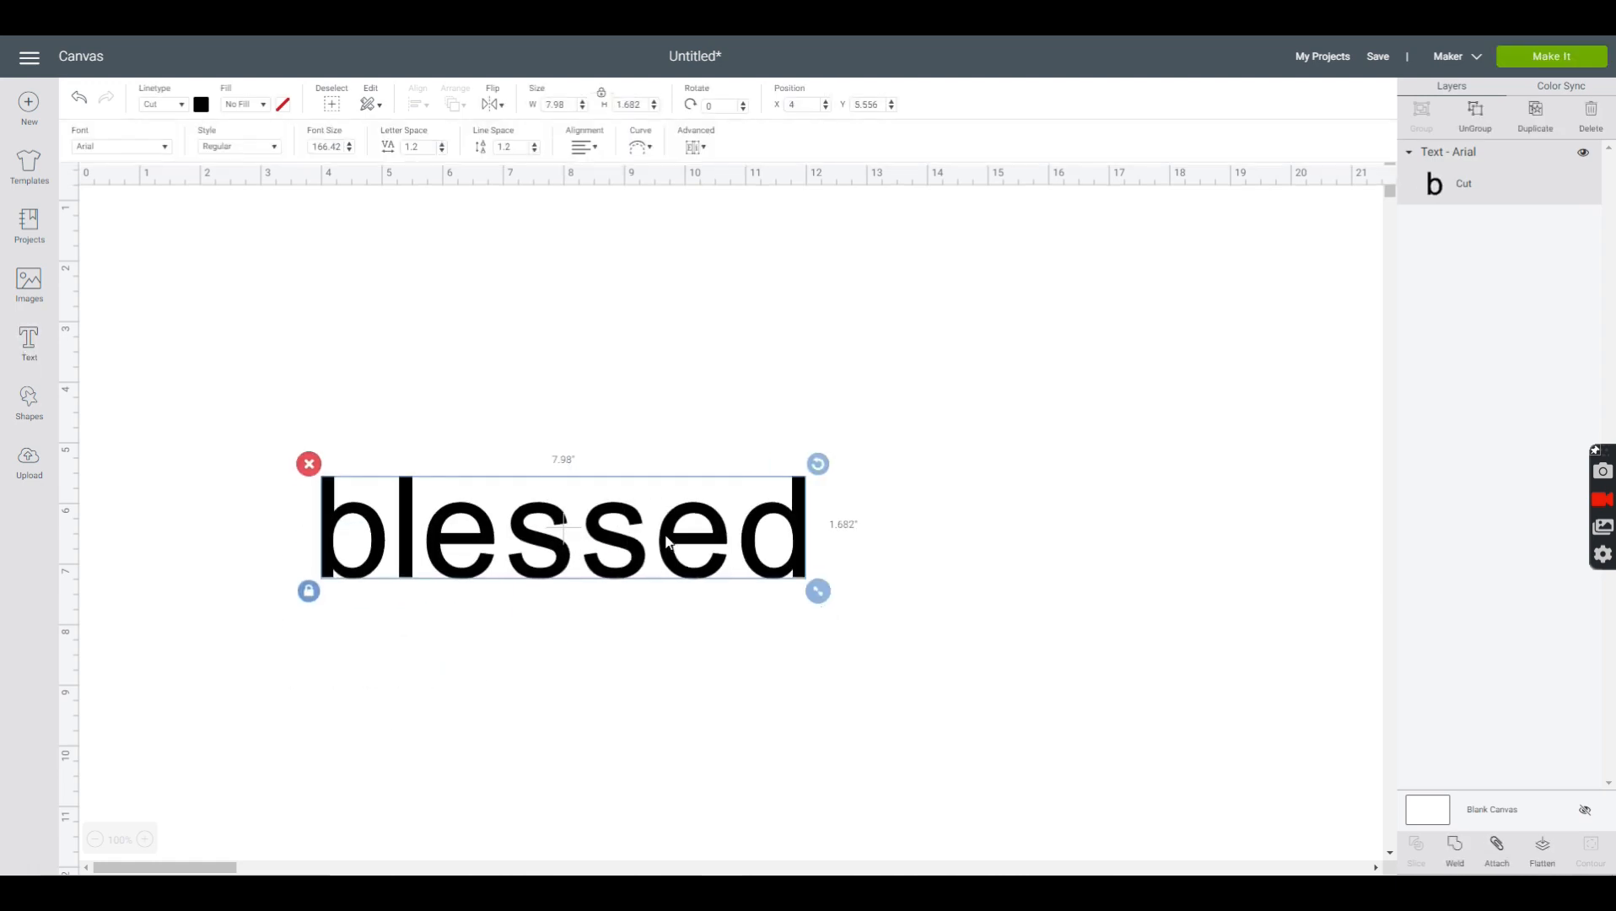
{"action": "left_click_drag", "start_coordinate": [666, 541], "coordinate": [697, 501]}
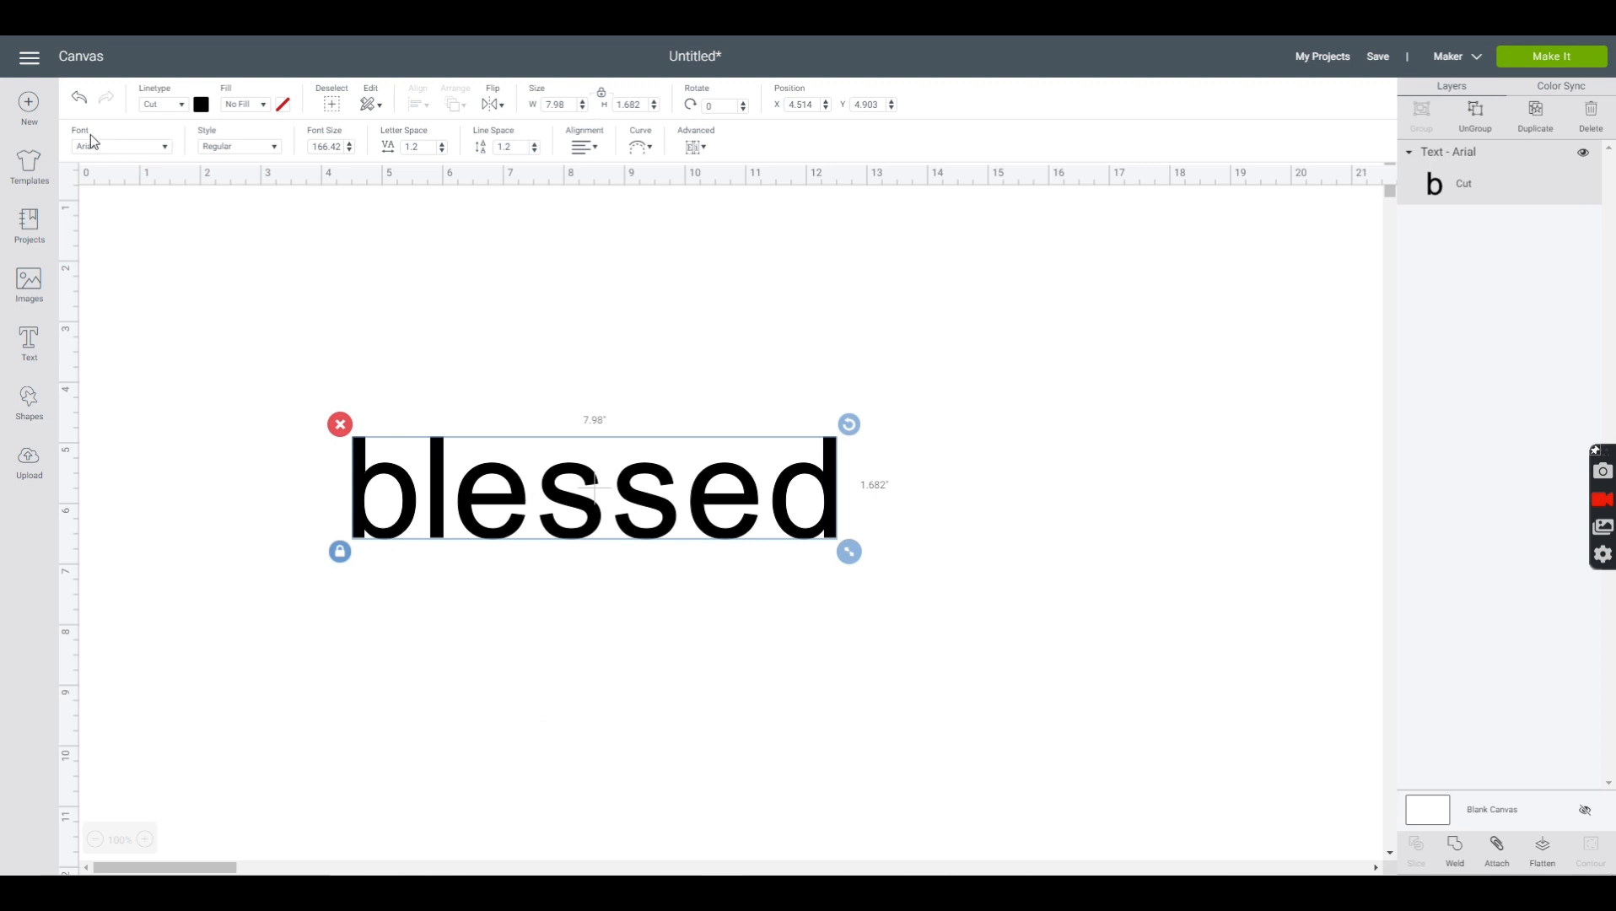
- Find the Velvetberries font with the search "vel", apply it to the word and enlarge the word to about 7.05 inches wide
{"action": "left_click", "coordinate": [166, 149]}
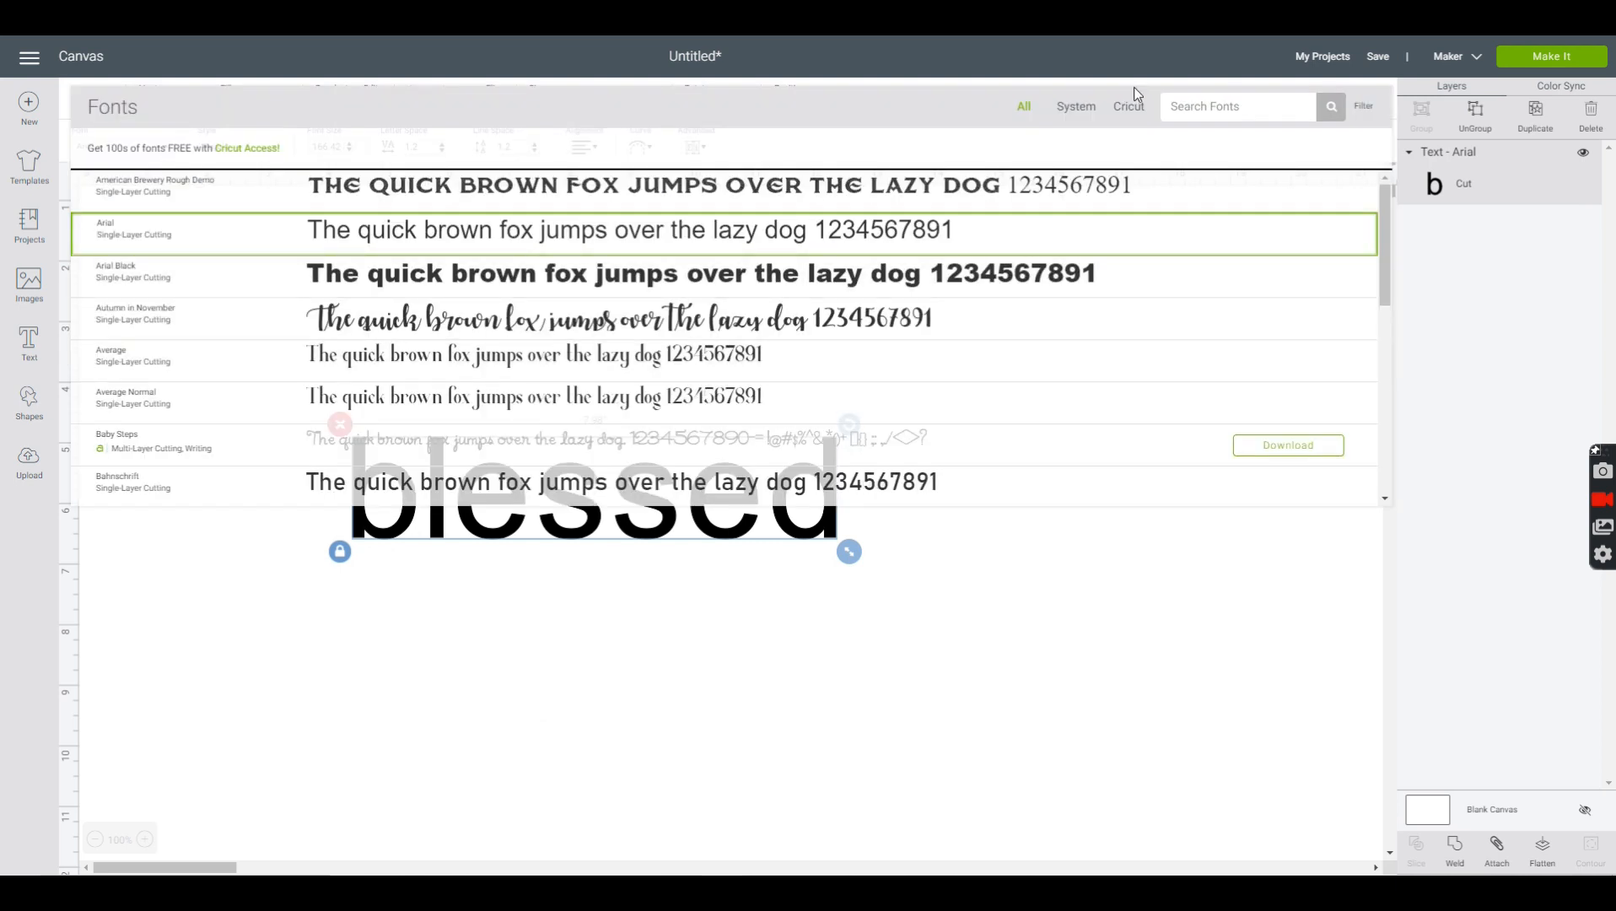
{"action": "left_click", "coordinate": [1365, 107]}
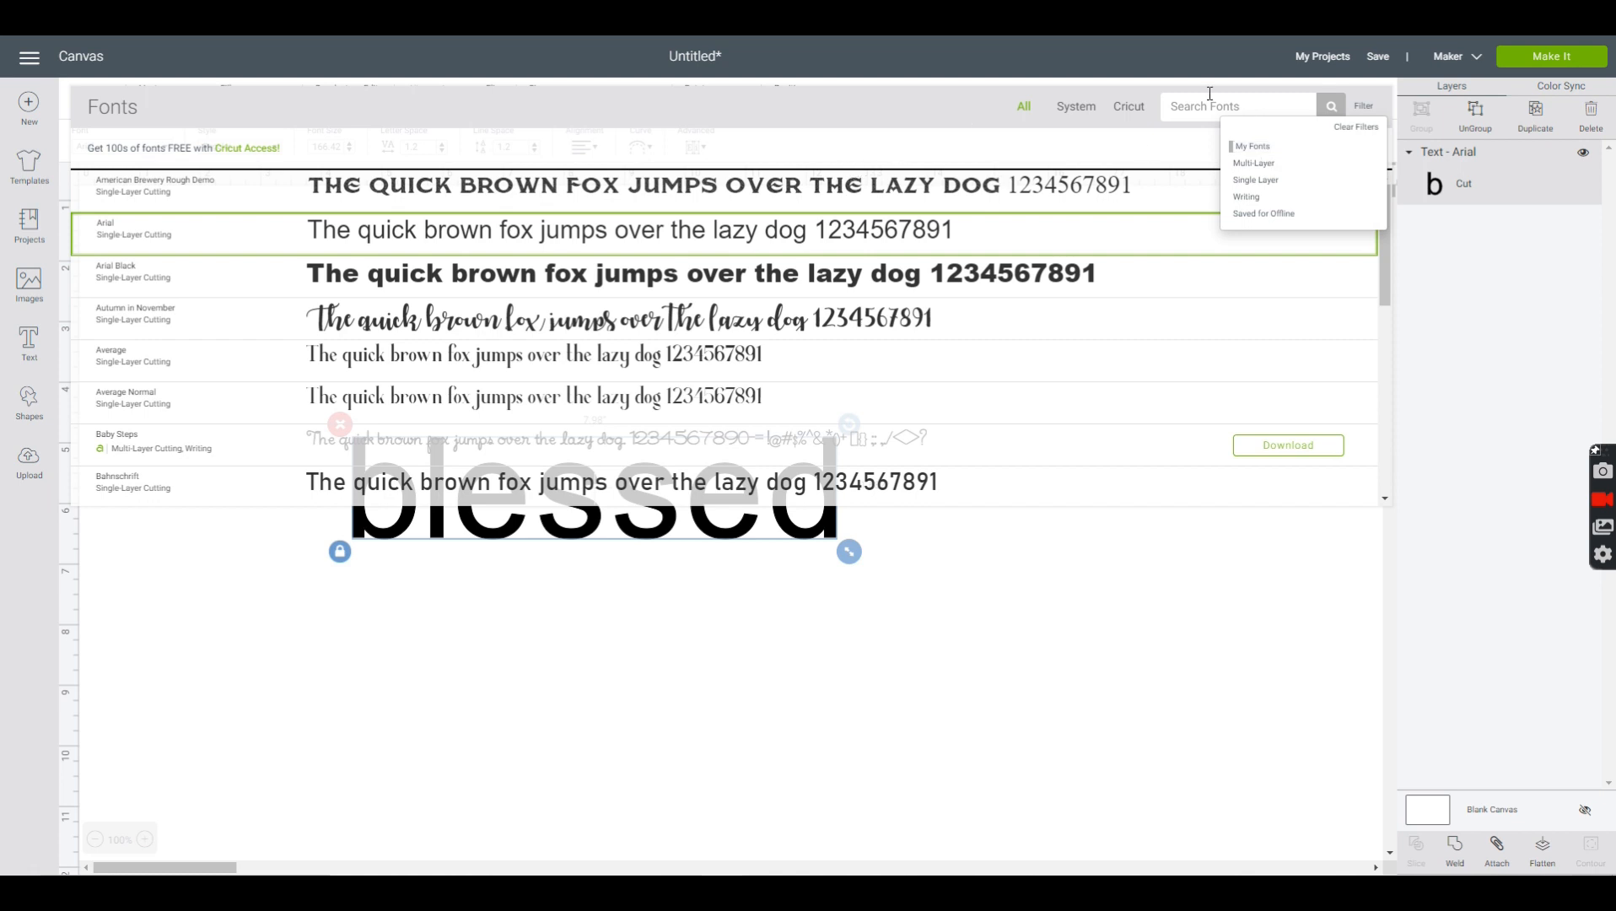
{"action": "left_click", "coordinate": [1182, 108]}
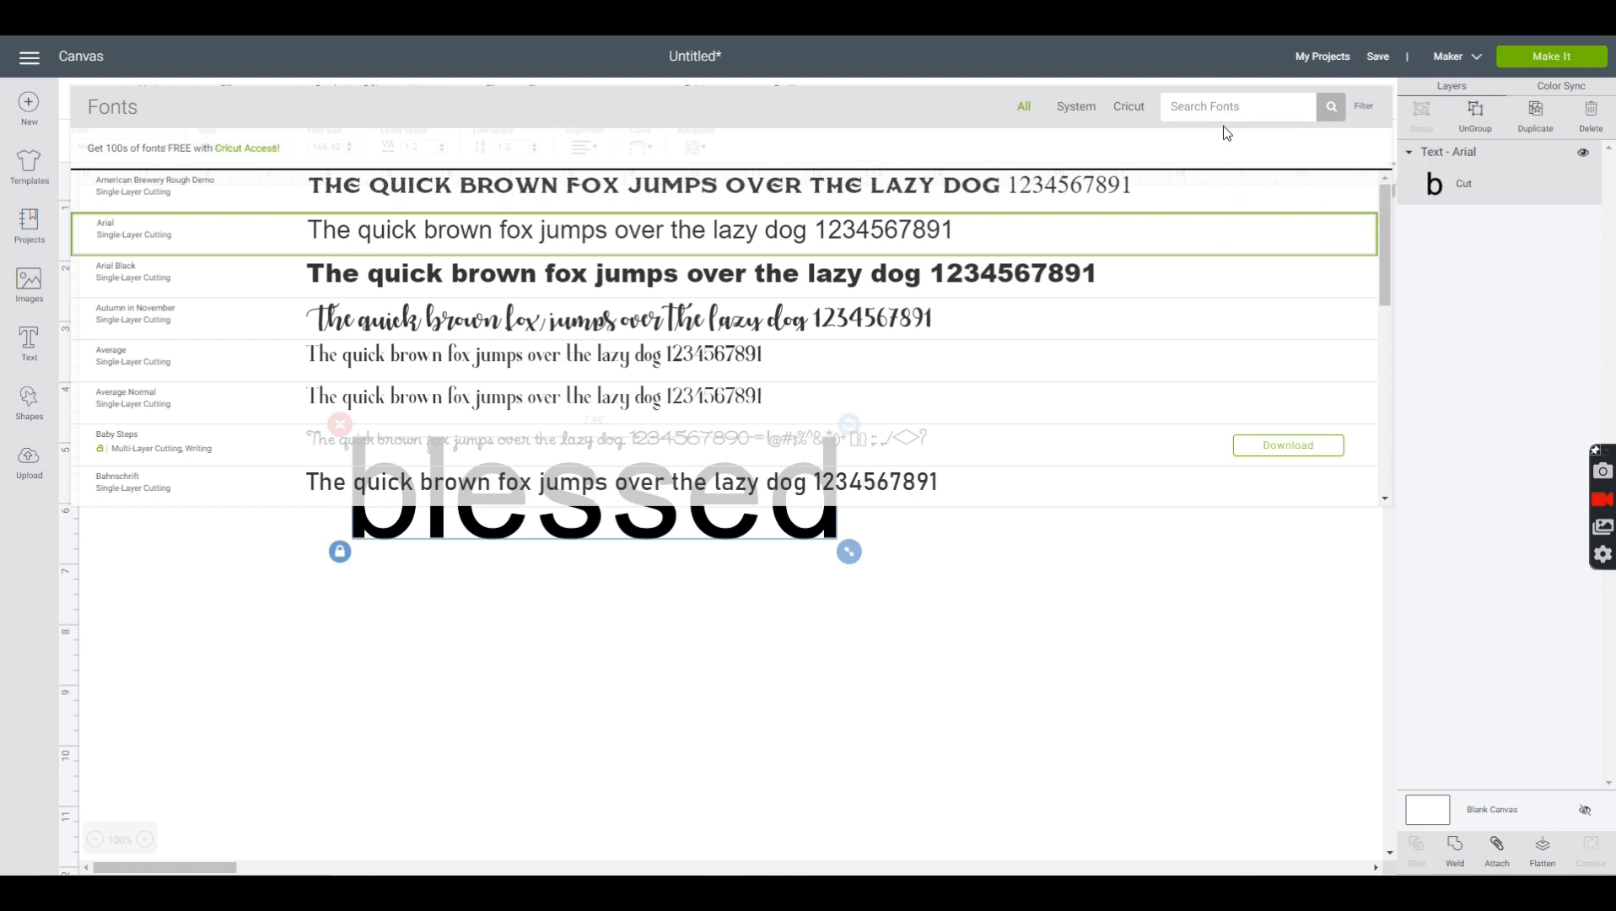
{"action": "type", "text": "vel"}
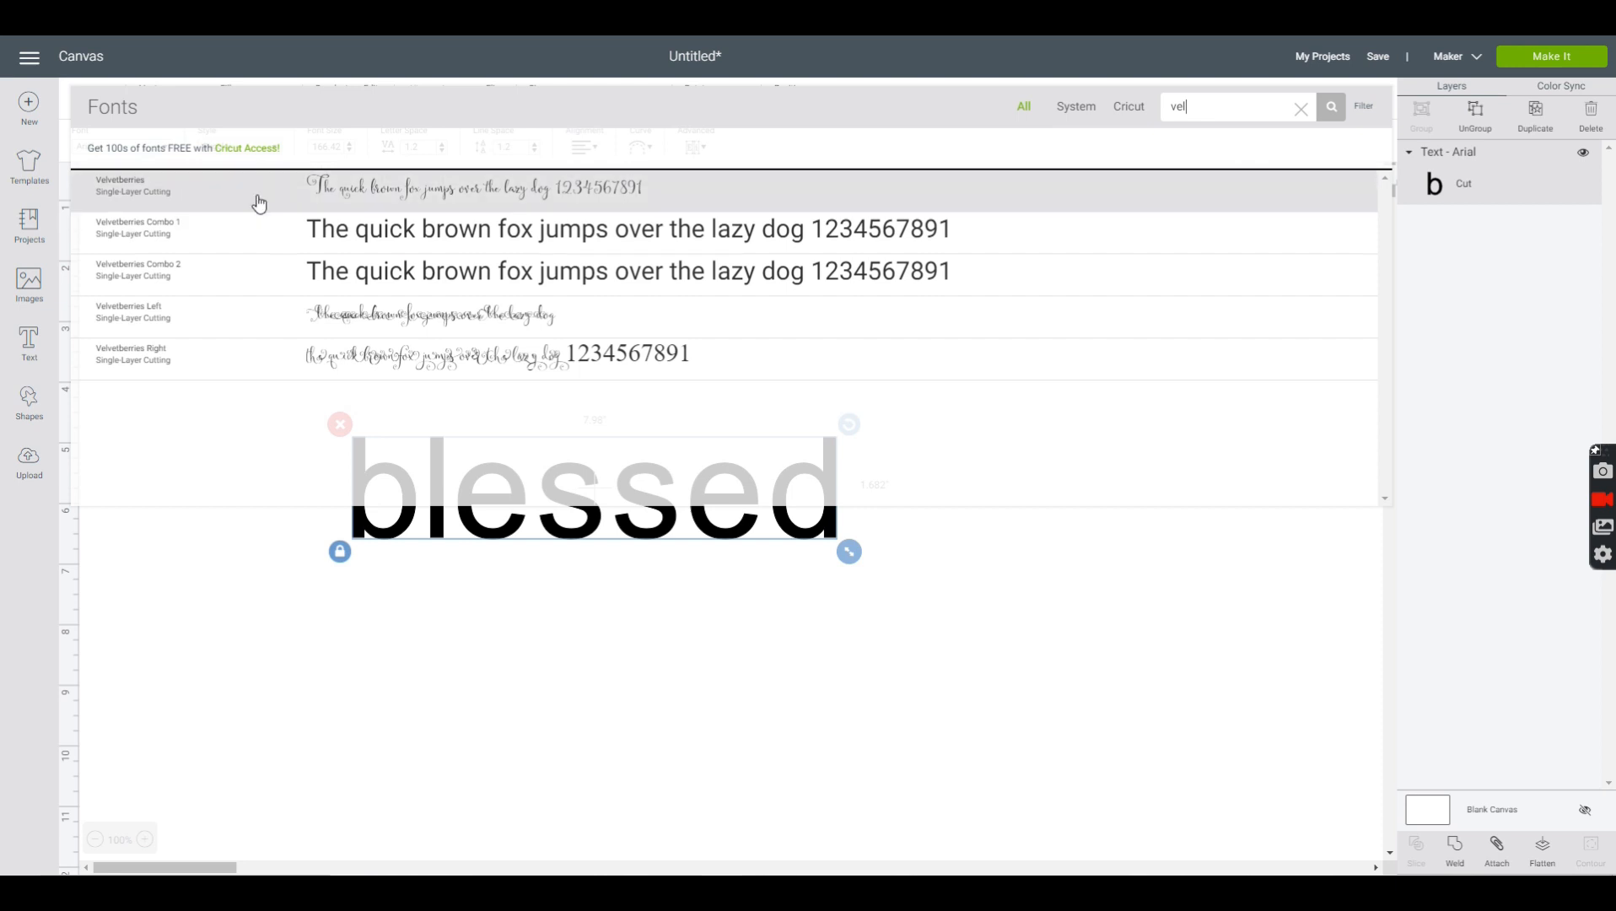
{"action": "left_click", "coordinate": [341, 196]}
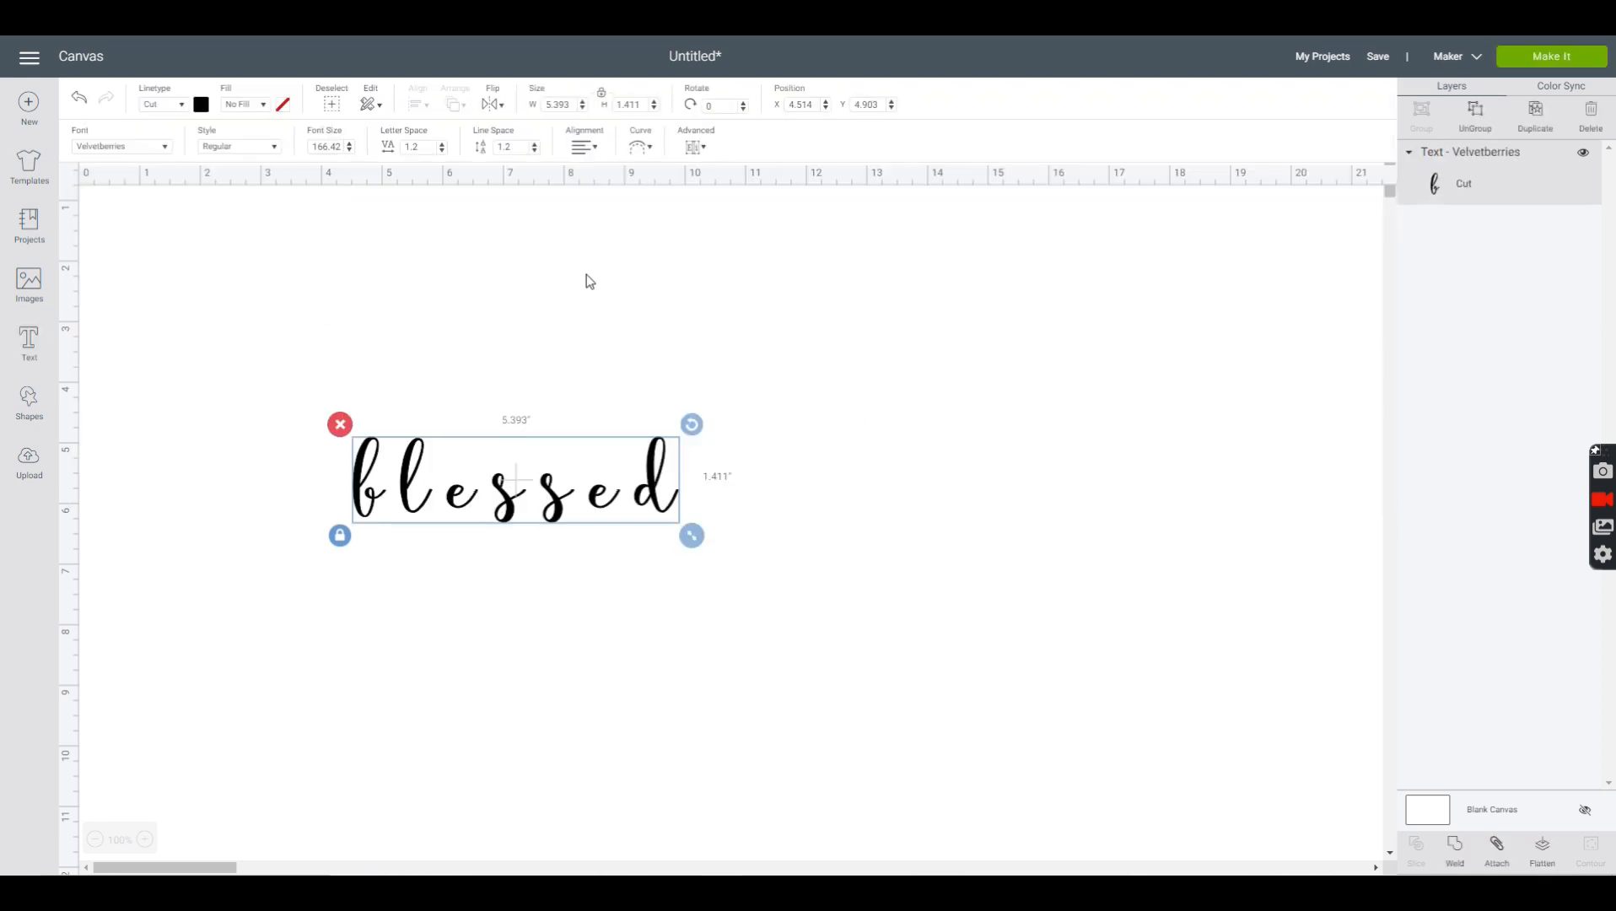
{"action": "left_click_drag", "start_coordinate": [692, 535], "coordinate": [785, 597]}
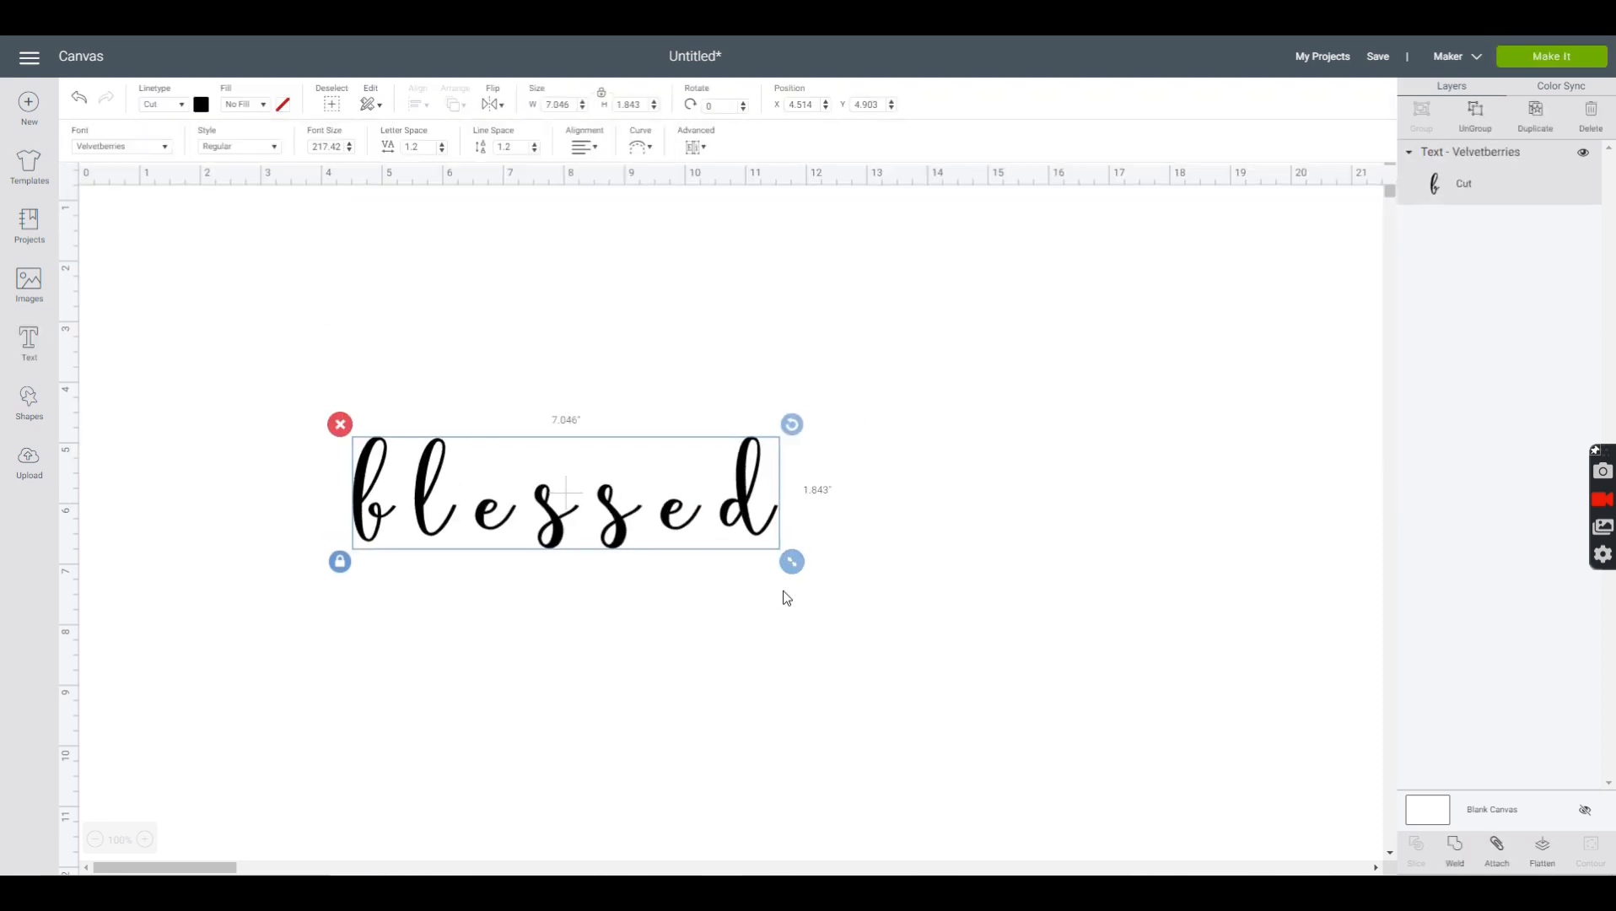
- Ungroup the word into separate letters and shift the b and l slightly
{"action": "left_click", "coordinate": [1475, 118]}
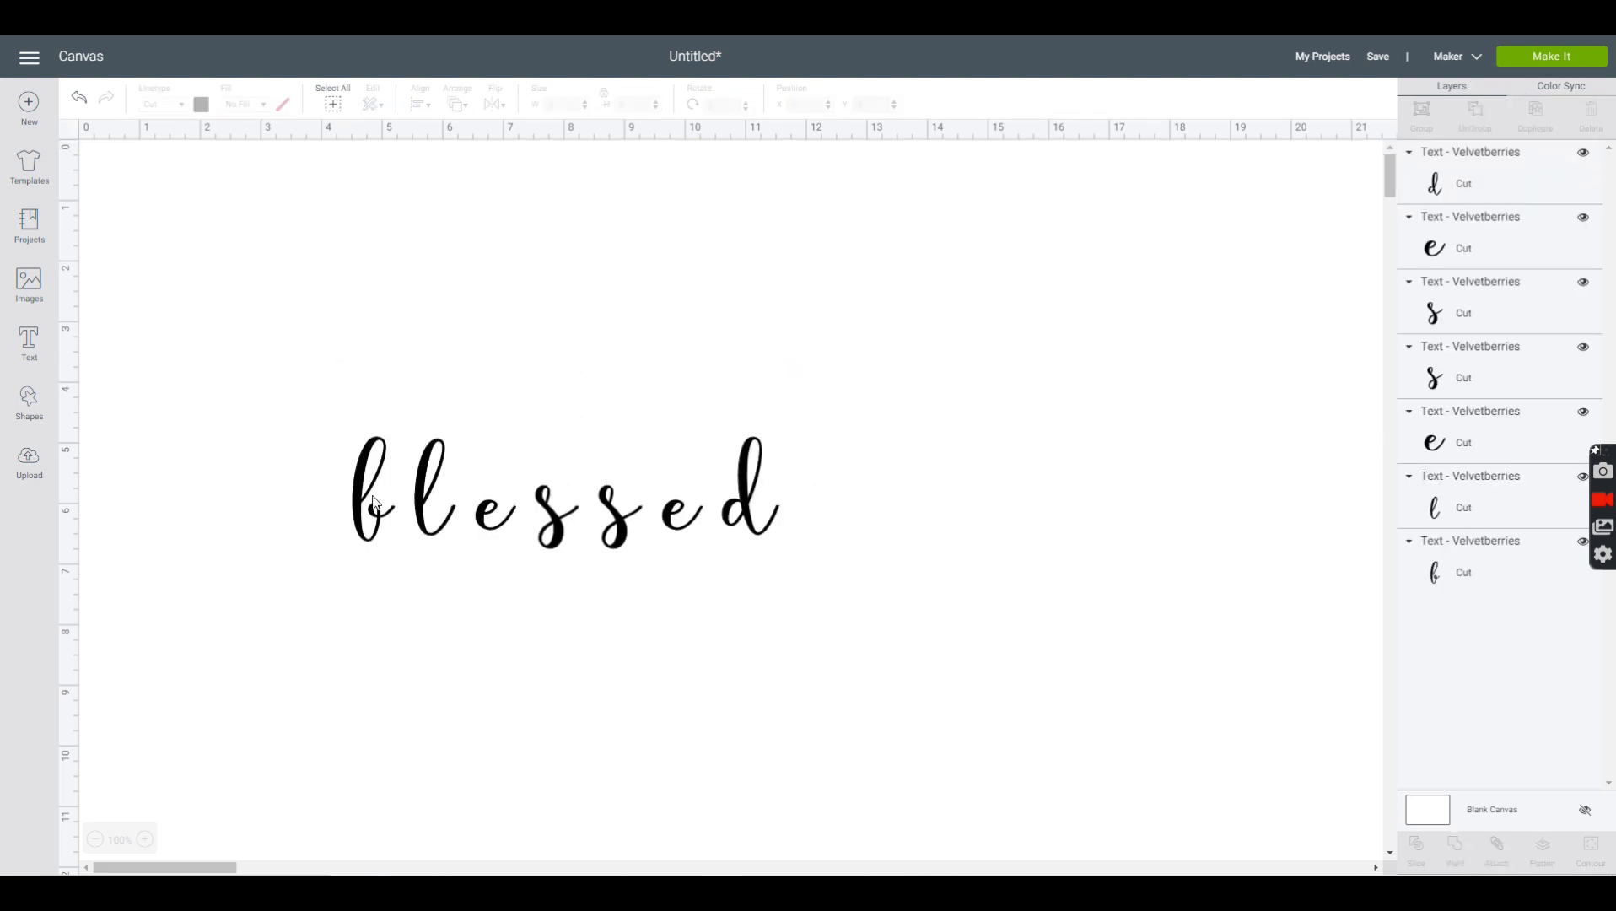
{"action": "left_click_drag", "start_coordinate": [373, 501], "coordinate": [428, 499]}
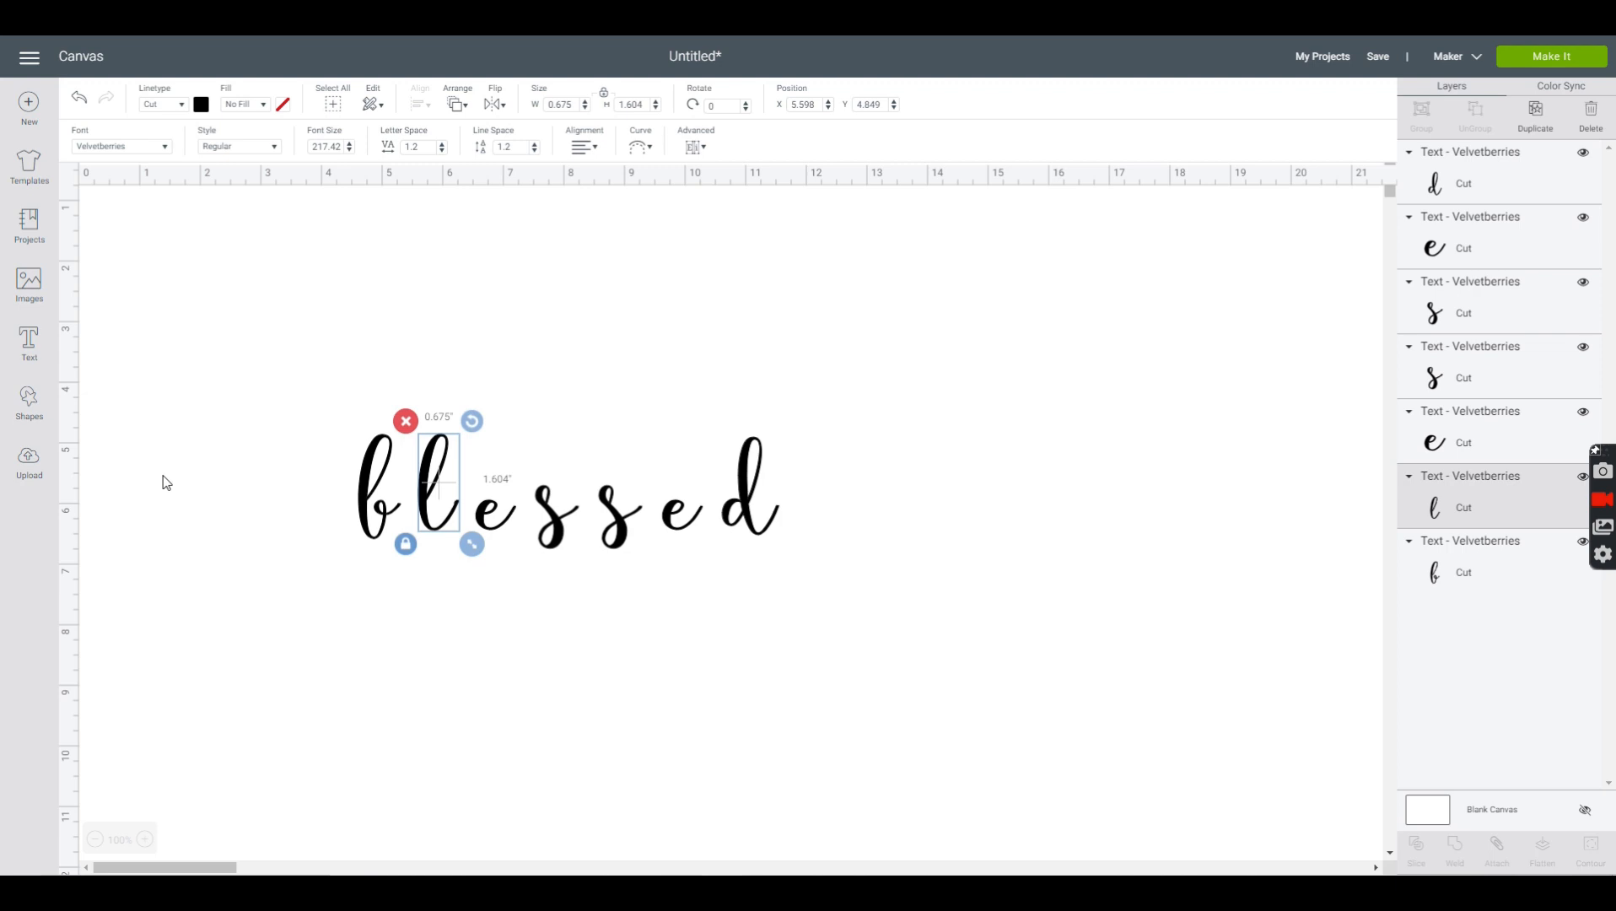
- Change the b's font to Velvetberries Left and move the letter so it connects to the front of the l
{"action": "double_click", "coordinate": [357, 479]}
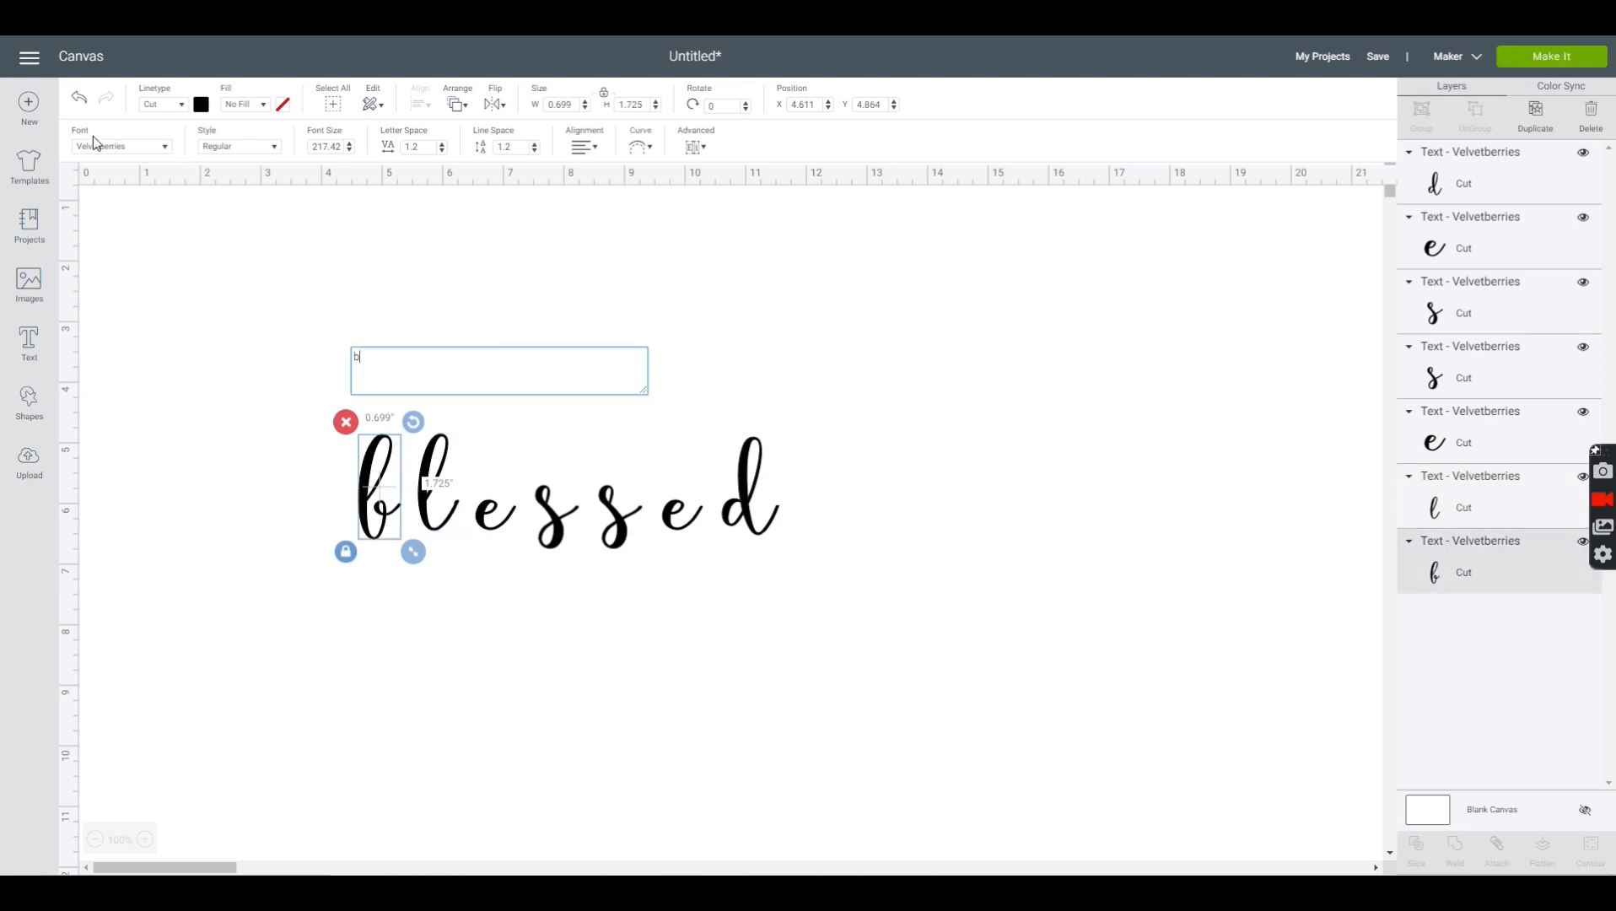
{"action": "left_click", "coordinate": [165, 147]}
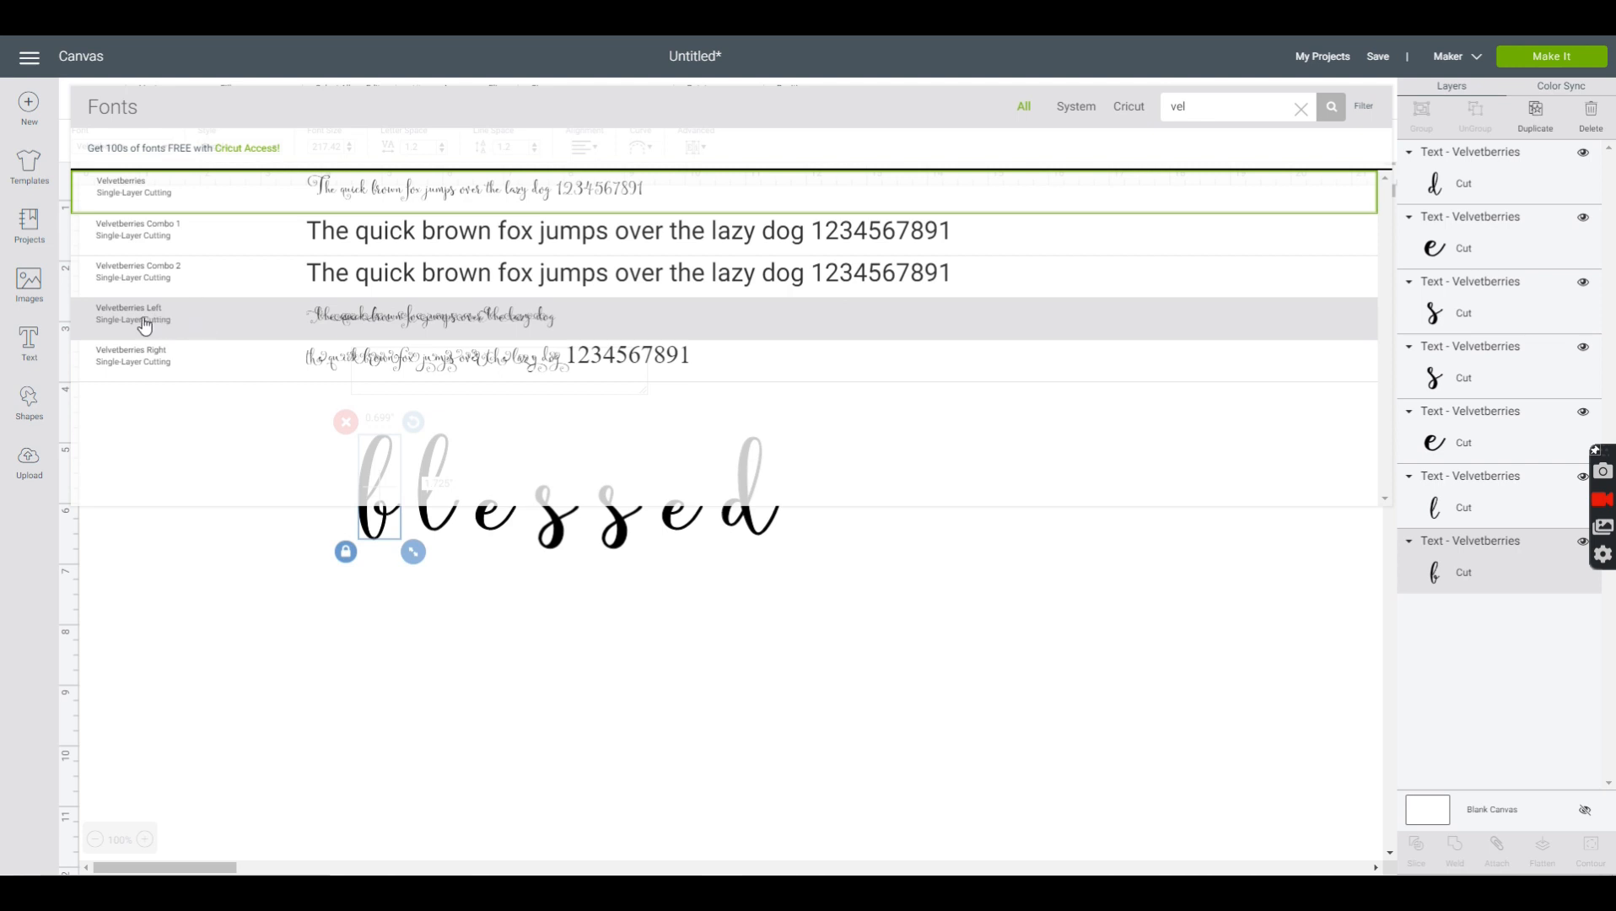
{"action": "left_click", "coordinate": [234, 317]}
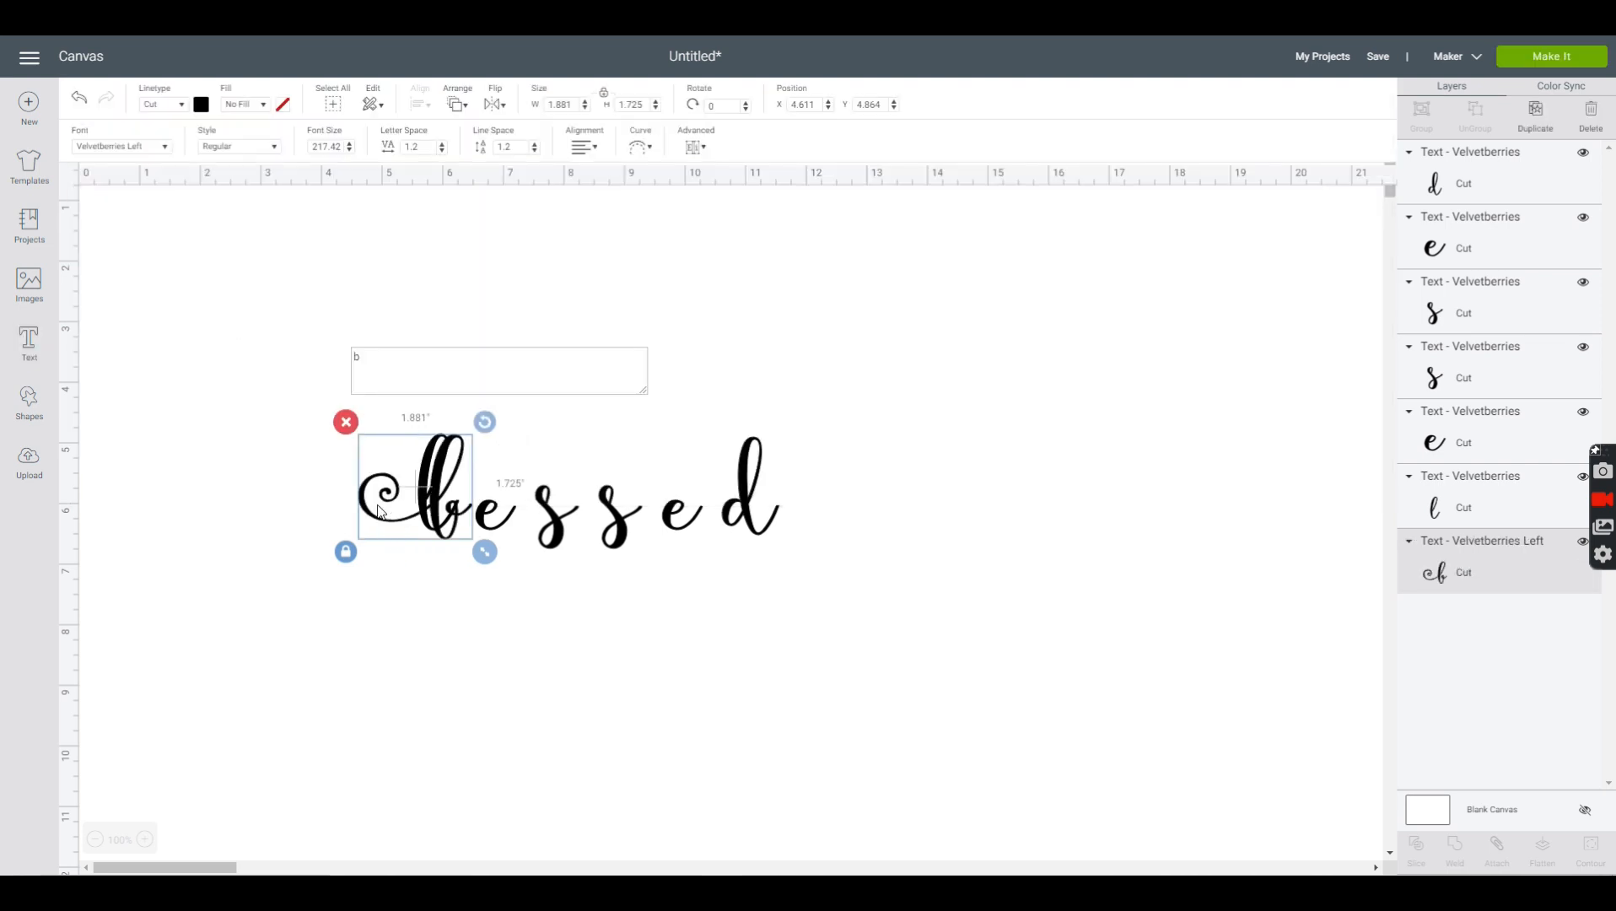
{"action": "left_click_drag", "start_coordinate": [363, 506], "coordinate": [310, 502]}
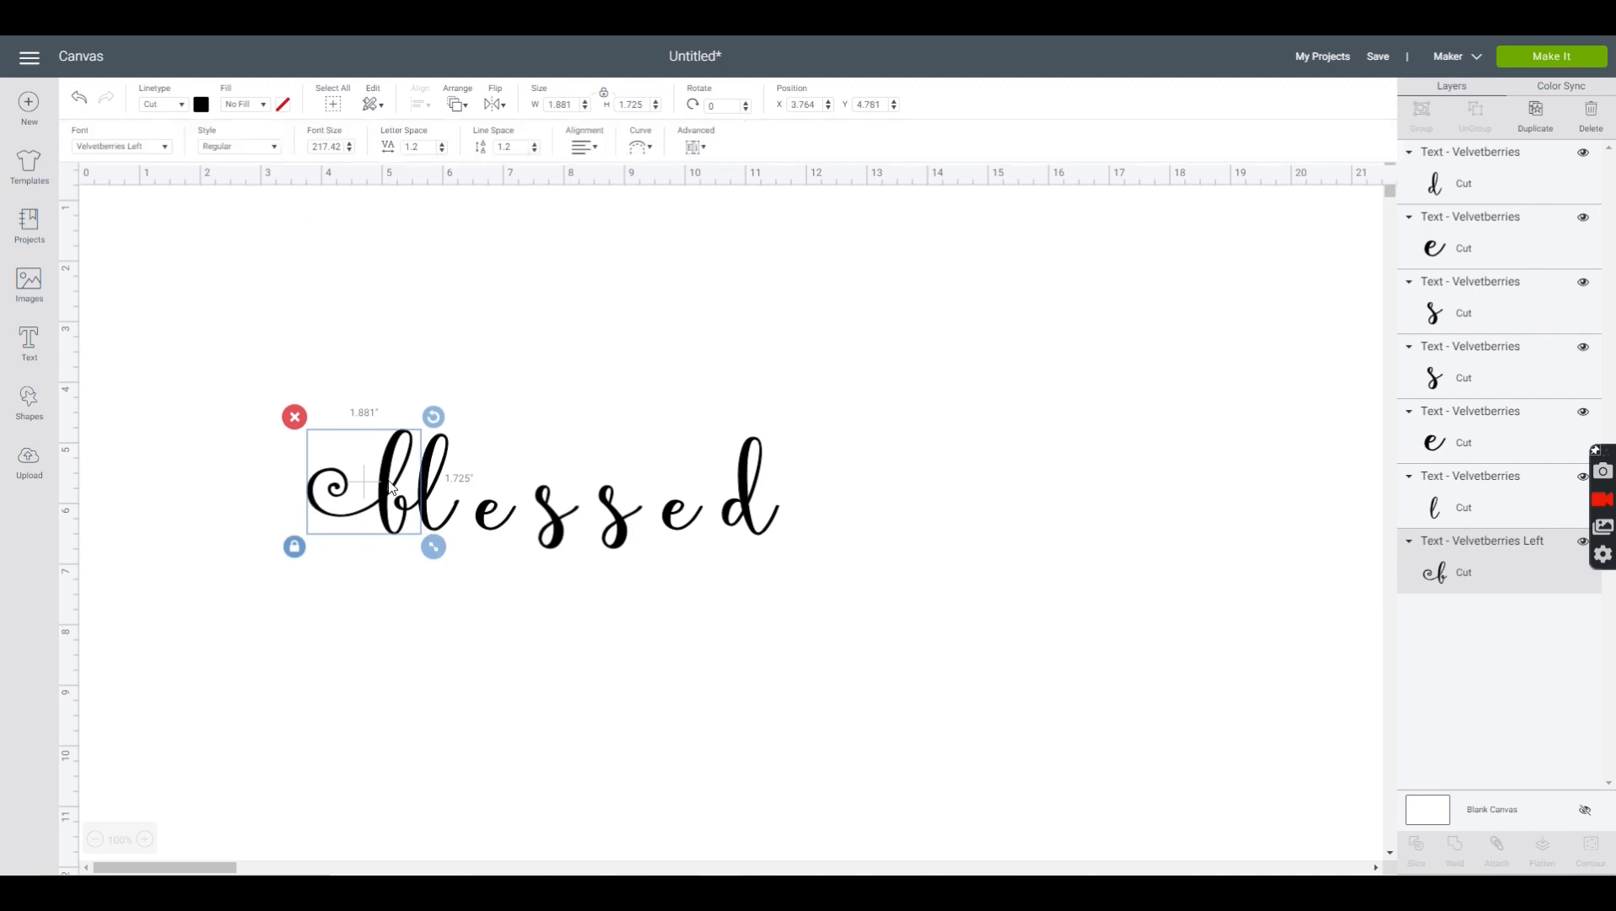
- Change the font of the final d to Velvetberries Right
{"action": "double_click", "coordinate": [749, 478]}
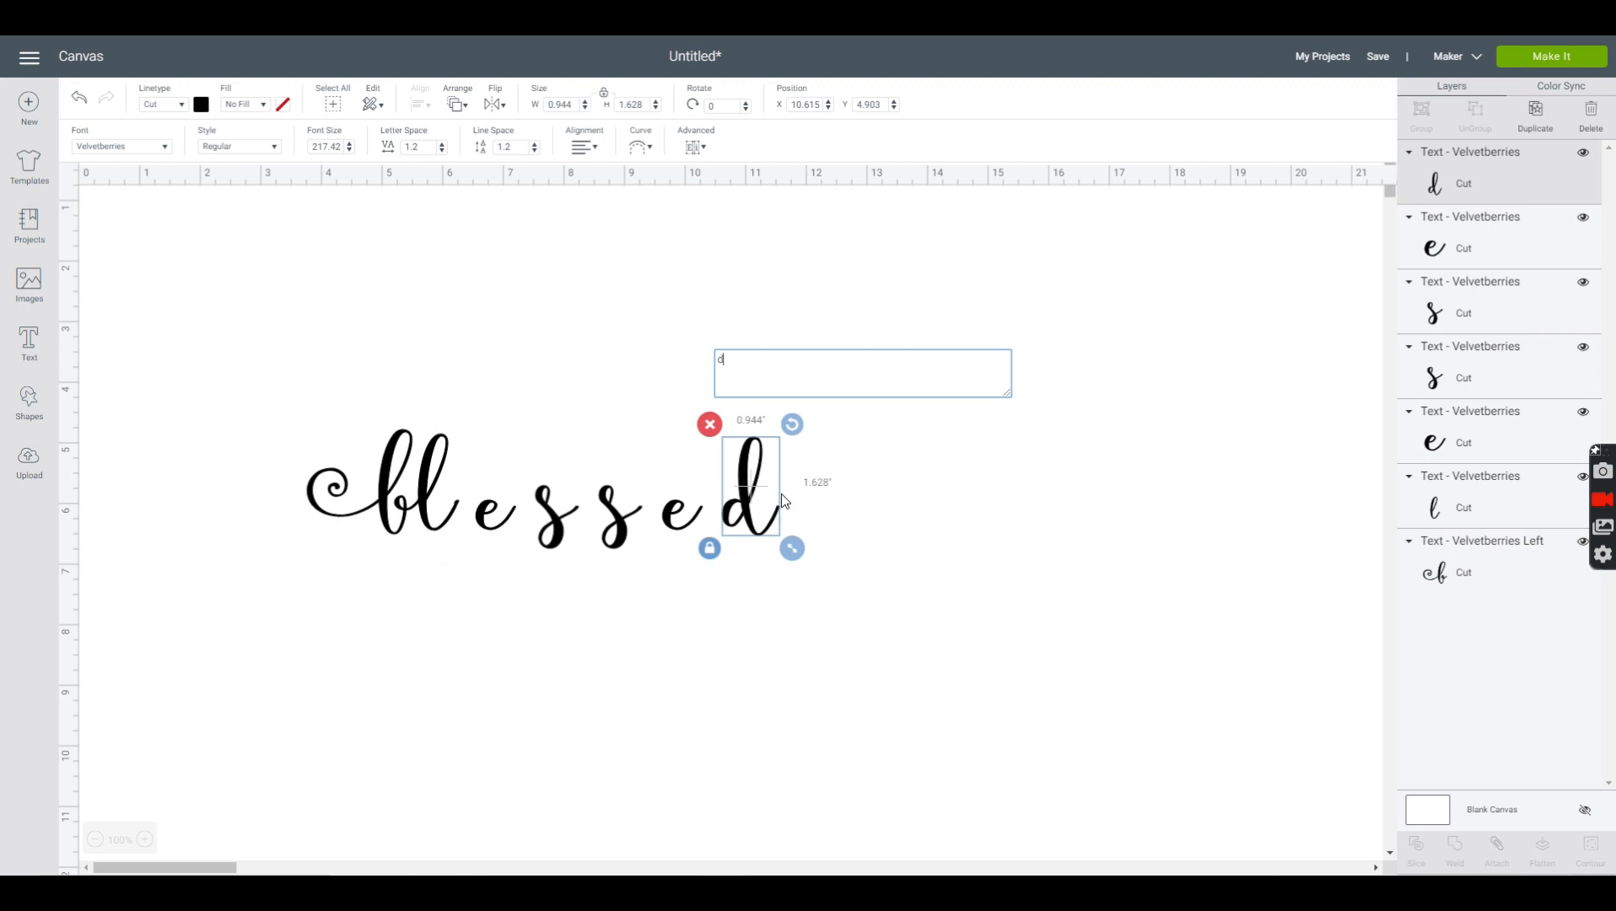
{"action": "left_click", "coordinate": [167, 149]}
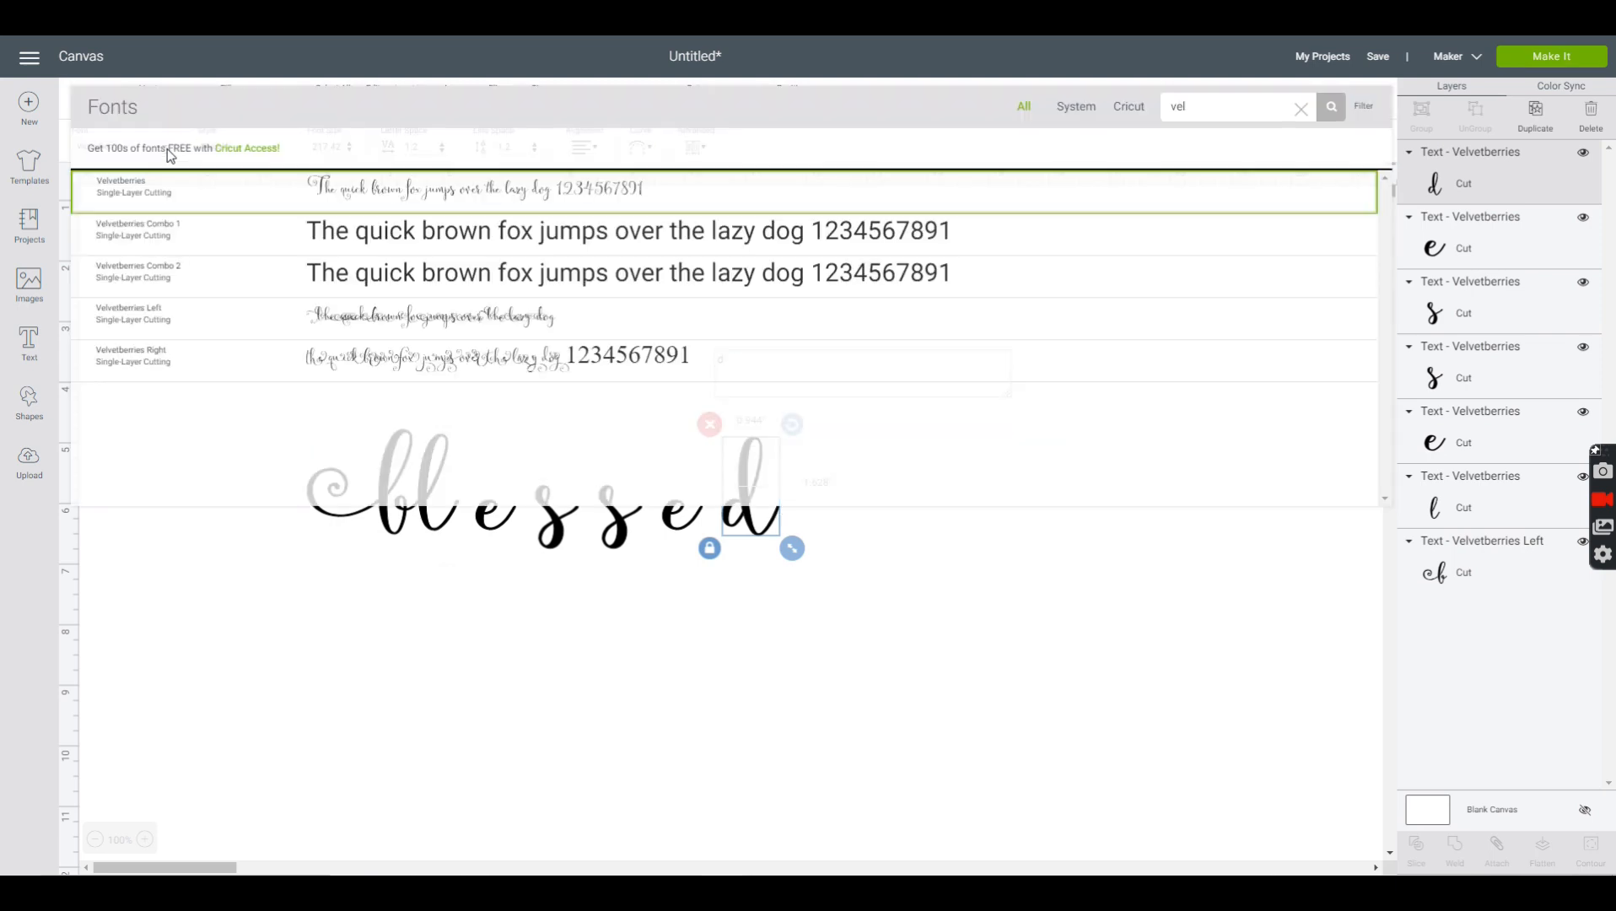
{"action": "left_click", "coordinate": [116, 359]}
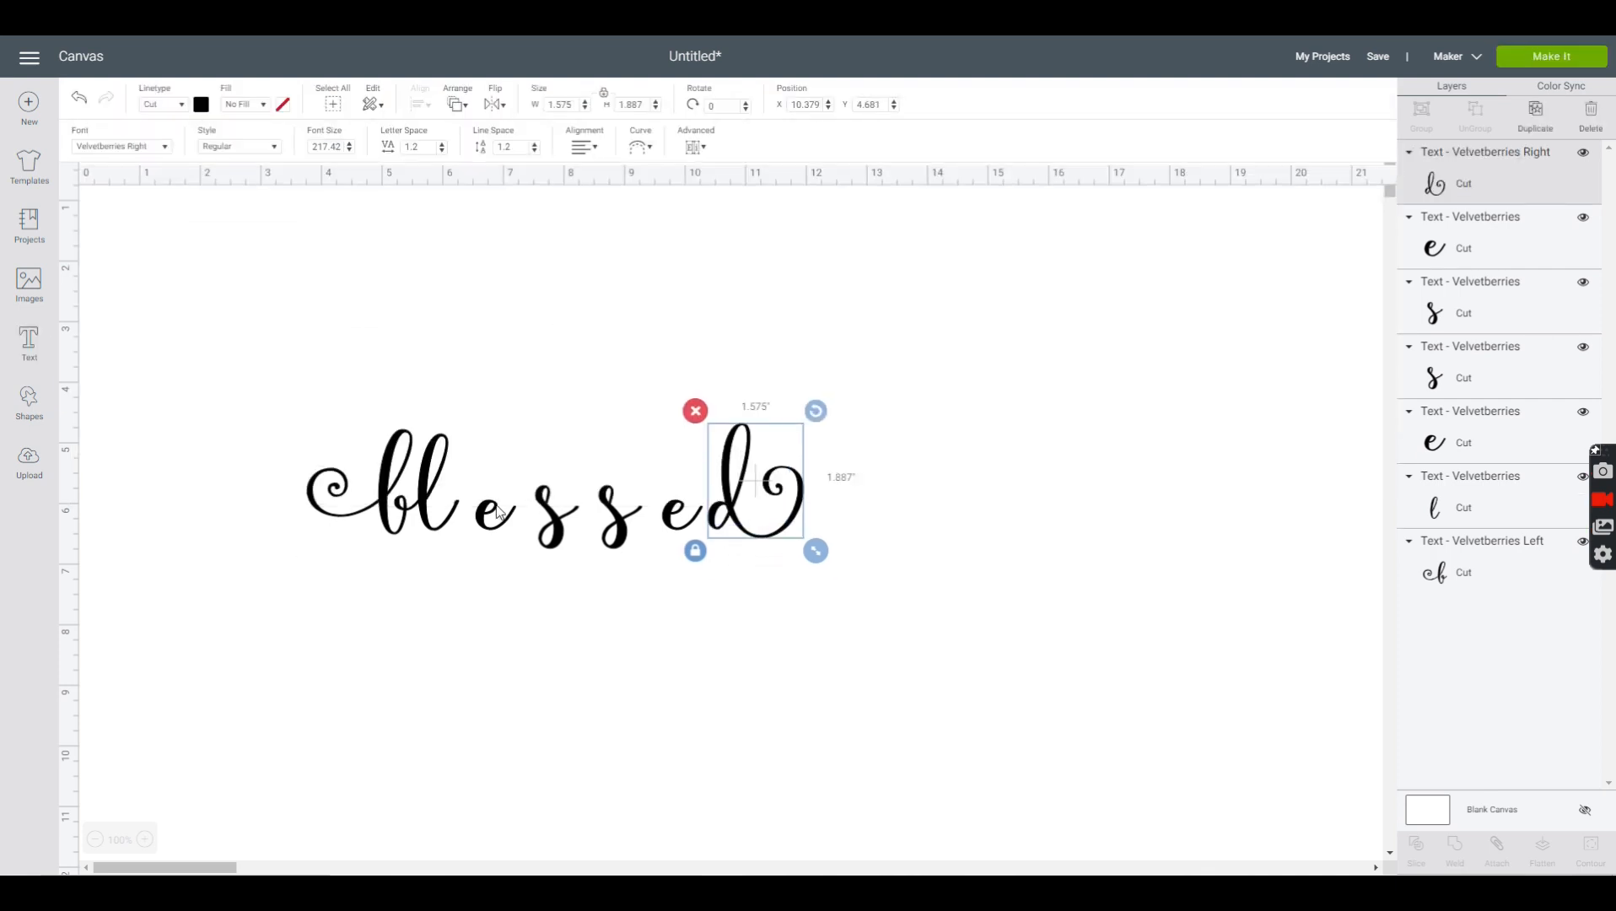
- Move the letters e, s, s, e and d leftward one by one so each overlaps the letter before it
{"action": "left_click_drag", "start_coordinate": [485, 523], "coordinate": [465, 516]}
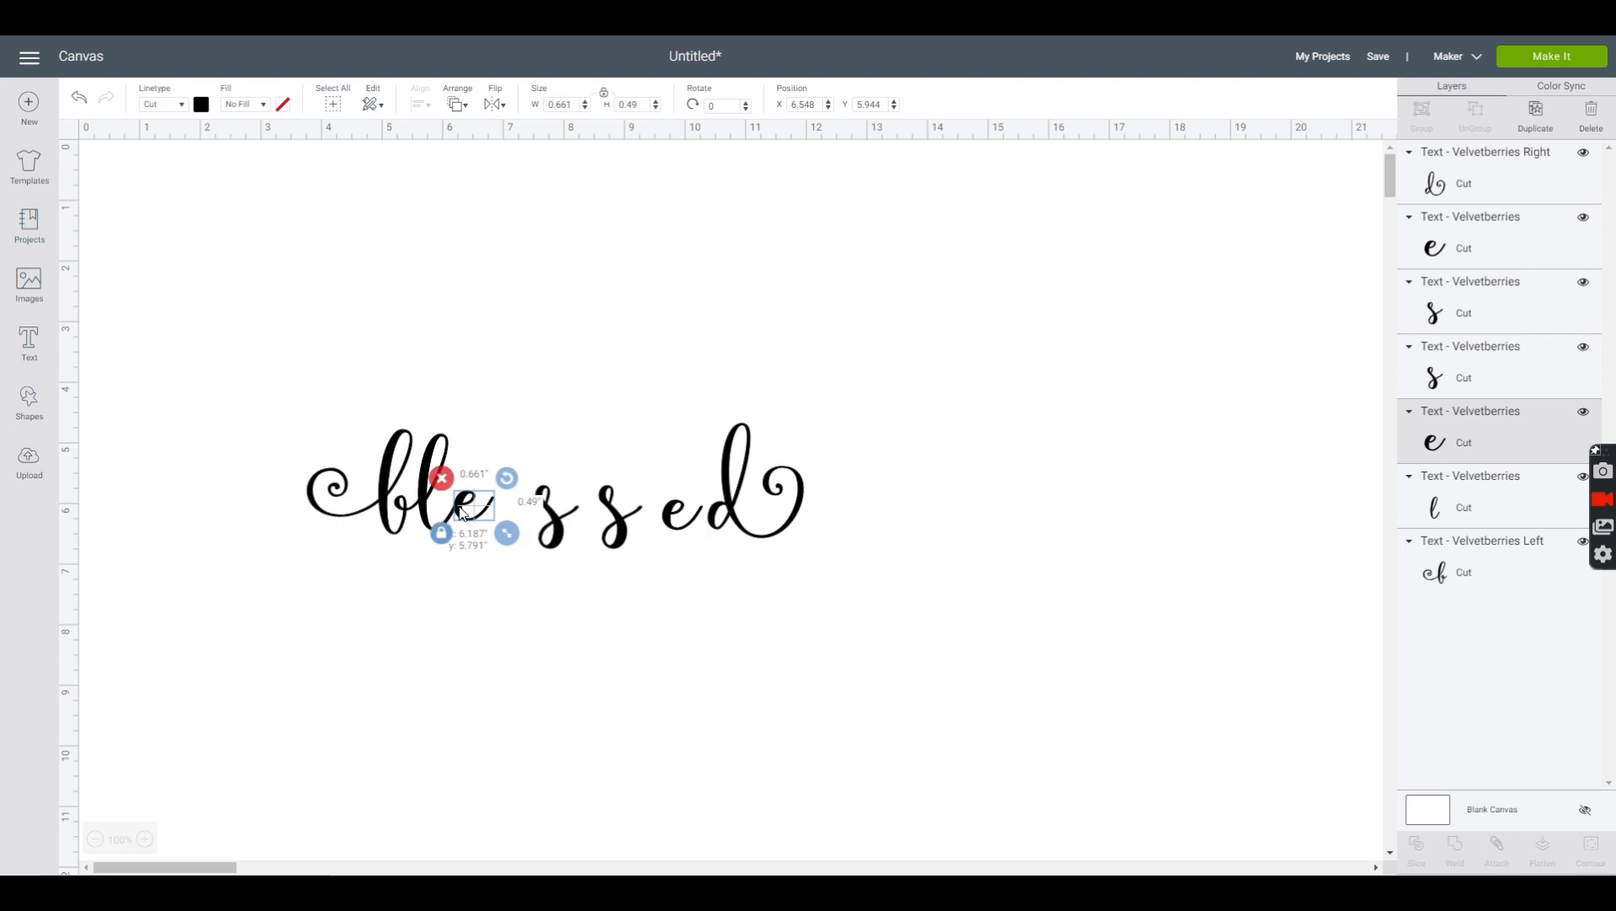
{"action": "left_click_drag", "start_coordinate": [554, 540], "coordinate": [501, 529]}
{"action": "left_click_drag", "start_coordinate": [613, 541], "coordinate": [531, 541]}
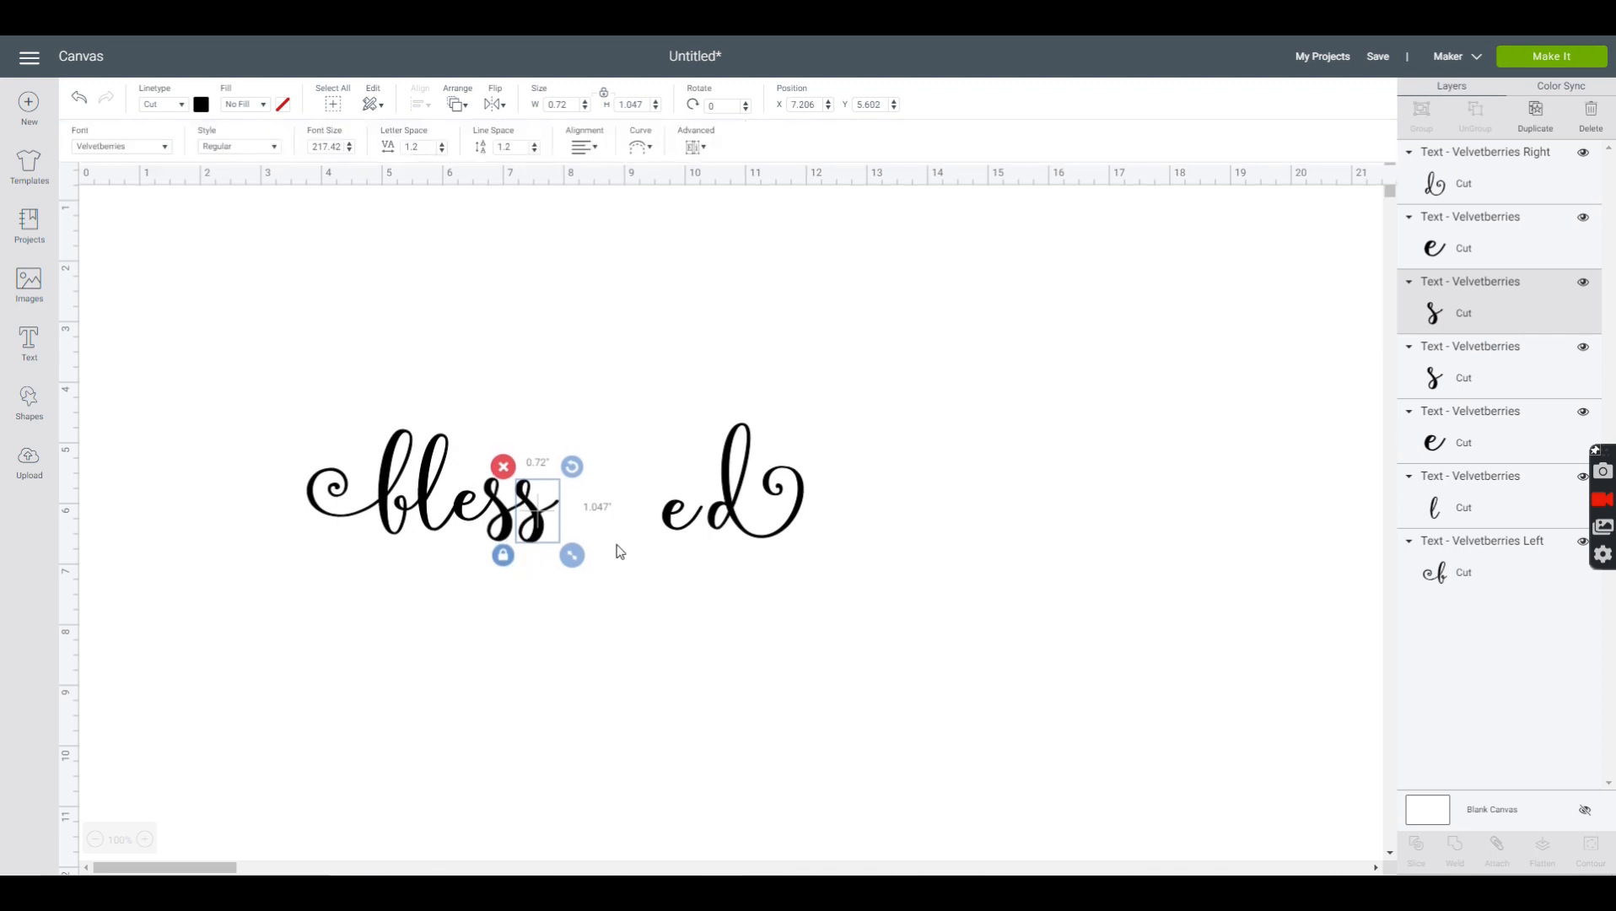
{"action": "left_click_drag", "start_coordinate": [672, 528], "coordinate": [563, 520]}
{"action": "left_click_drag", "start_coordinate": [745, 515], "coordinate": [610, 509]}
- Select all the letters of "blessed" and weld them into one shape
{"action": "left_click_drag", "start_coordinate": [237, 348], "coordinate": [849, 669]}
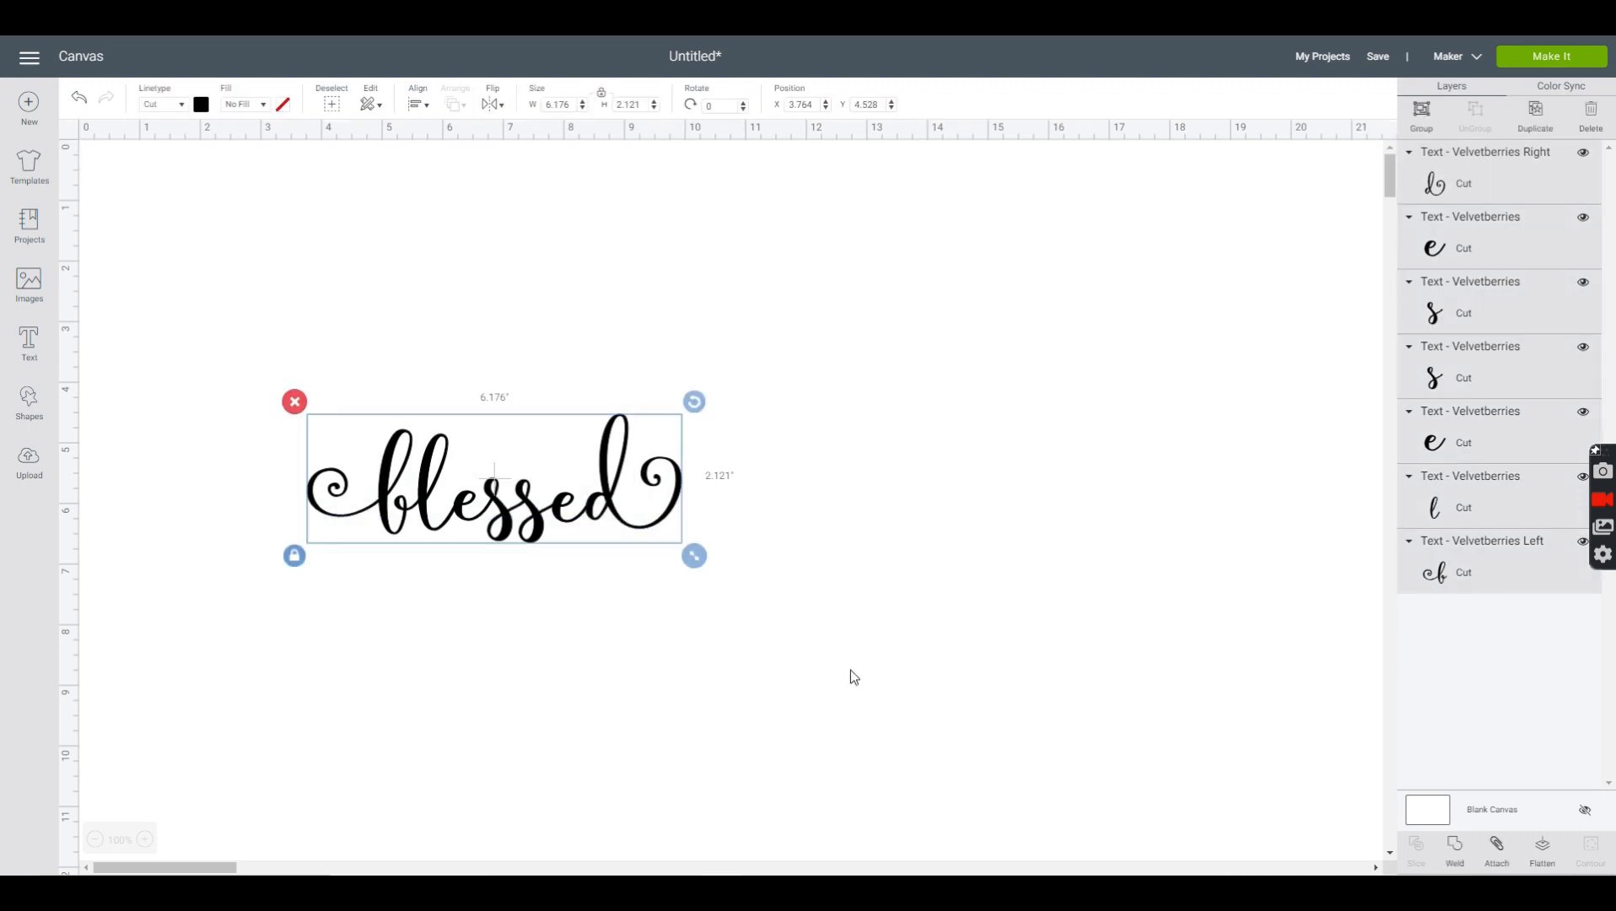
{"action": "left_click", "coordinate": [1456, 848]}
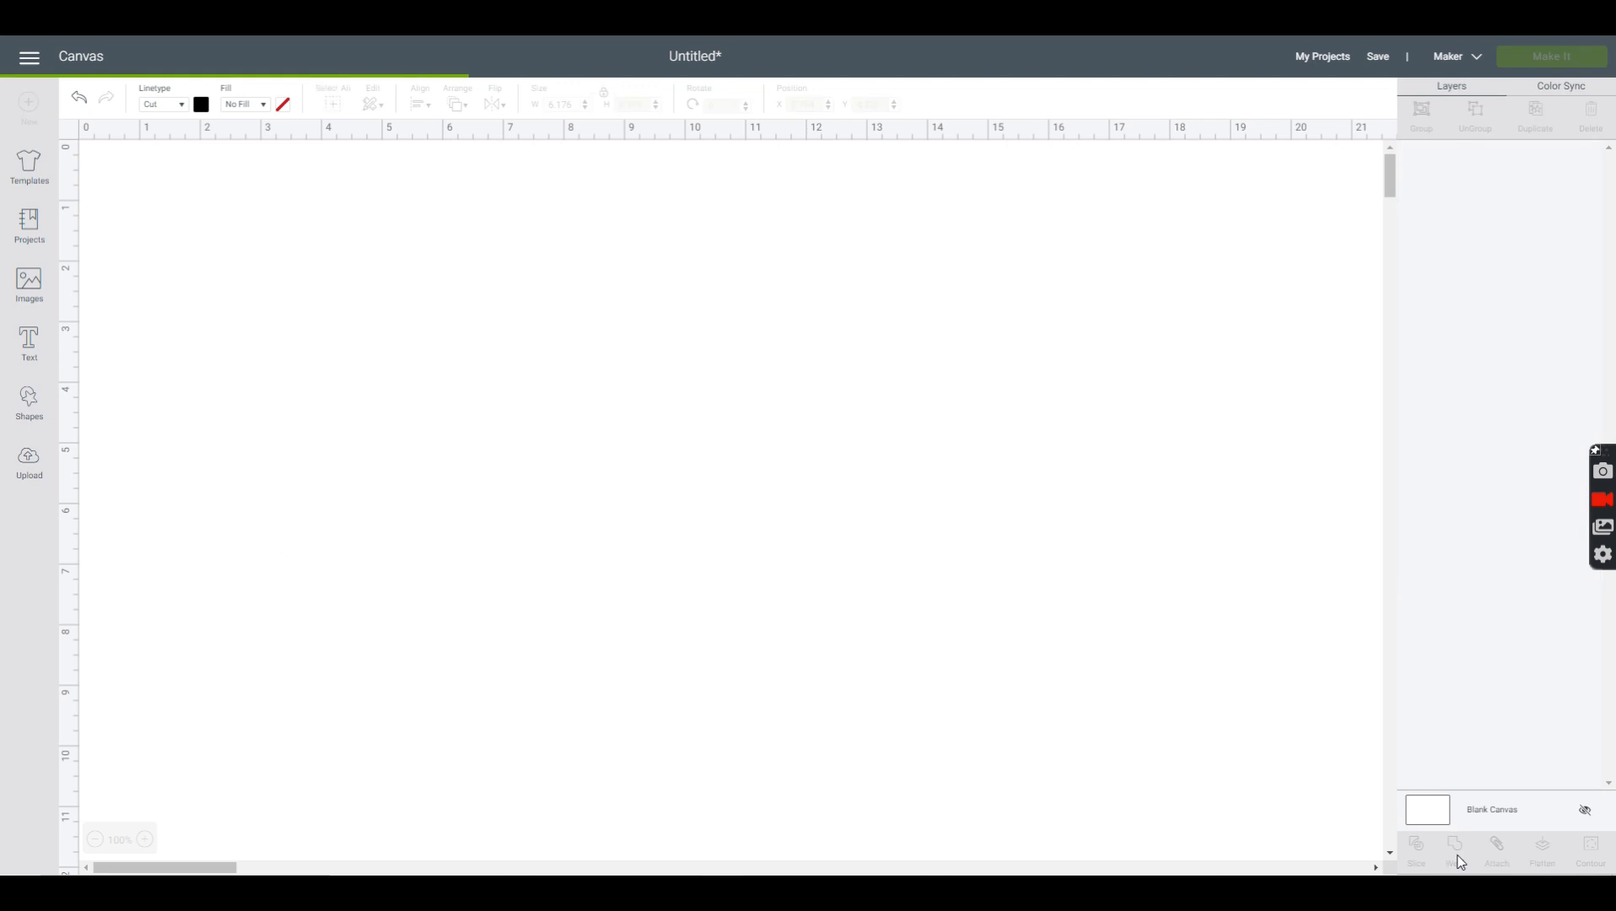
- Enlarge the welded word to about 9.8 inches wide and reposition it near the middle of the canvas
{"action": "left_click", "coordinate": [666, 530]}
{"action": "left_click_drag", "start_coordinate": [694, 554], "coordinate": [919, 641]}
{"action": "left_click_drag", "start_coordinate": [783, 513], "coordinate": [768, 447]}
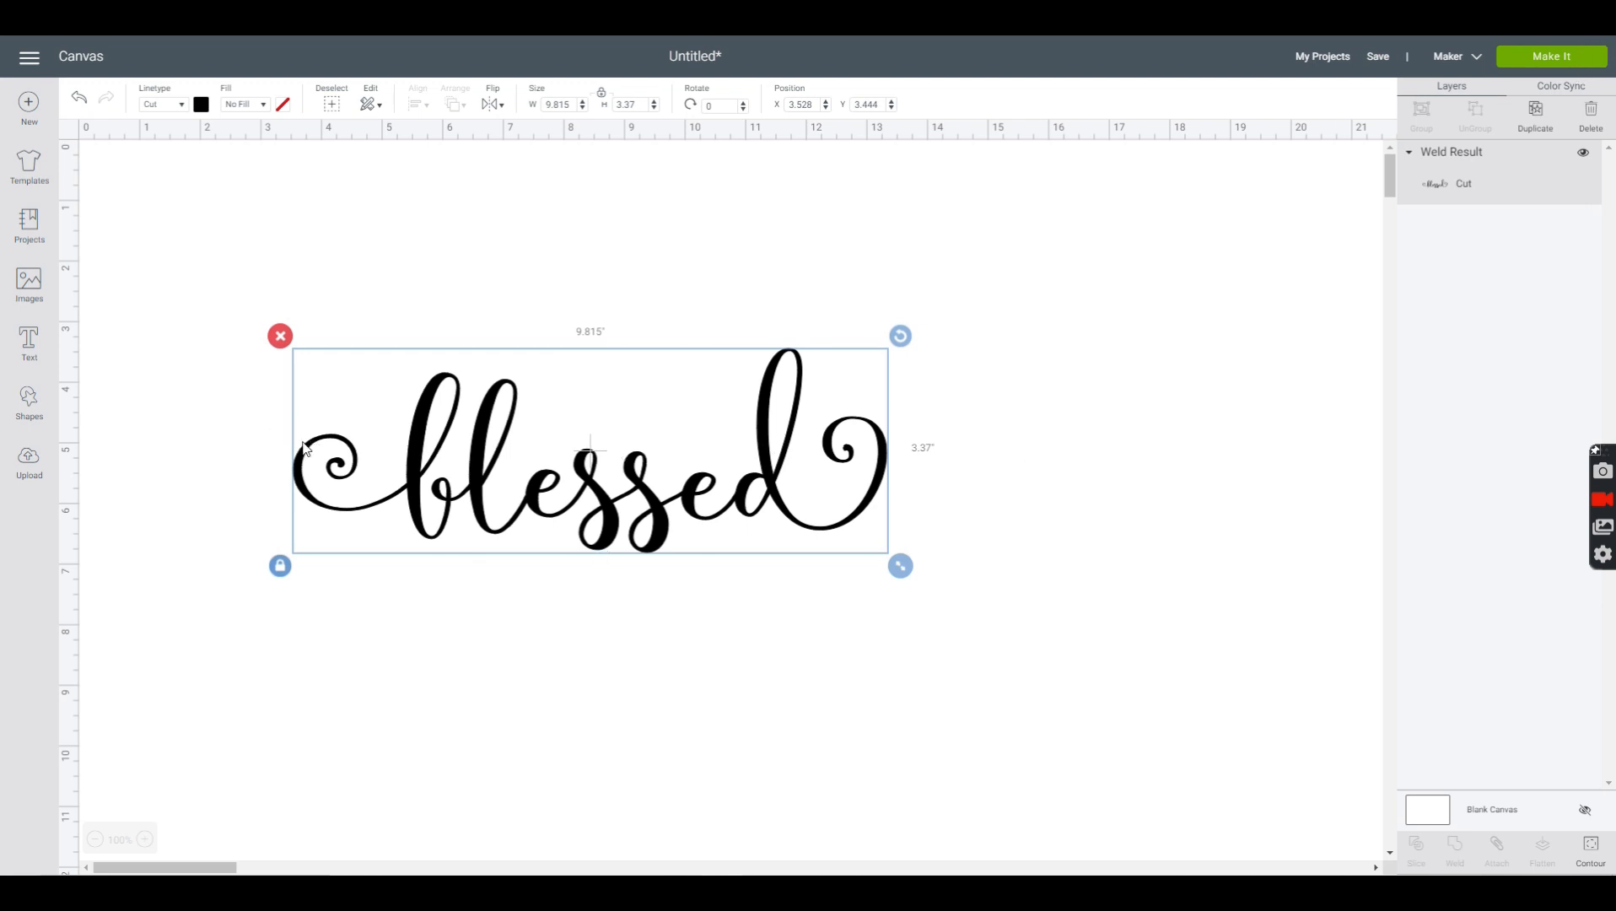
{"action": "left_click_drag", "start_coordinate": [706, 480], "coordinate": [691, 515]}
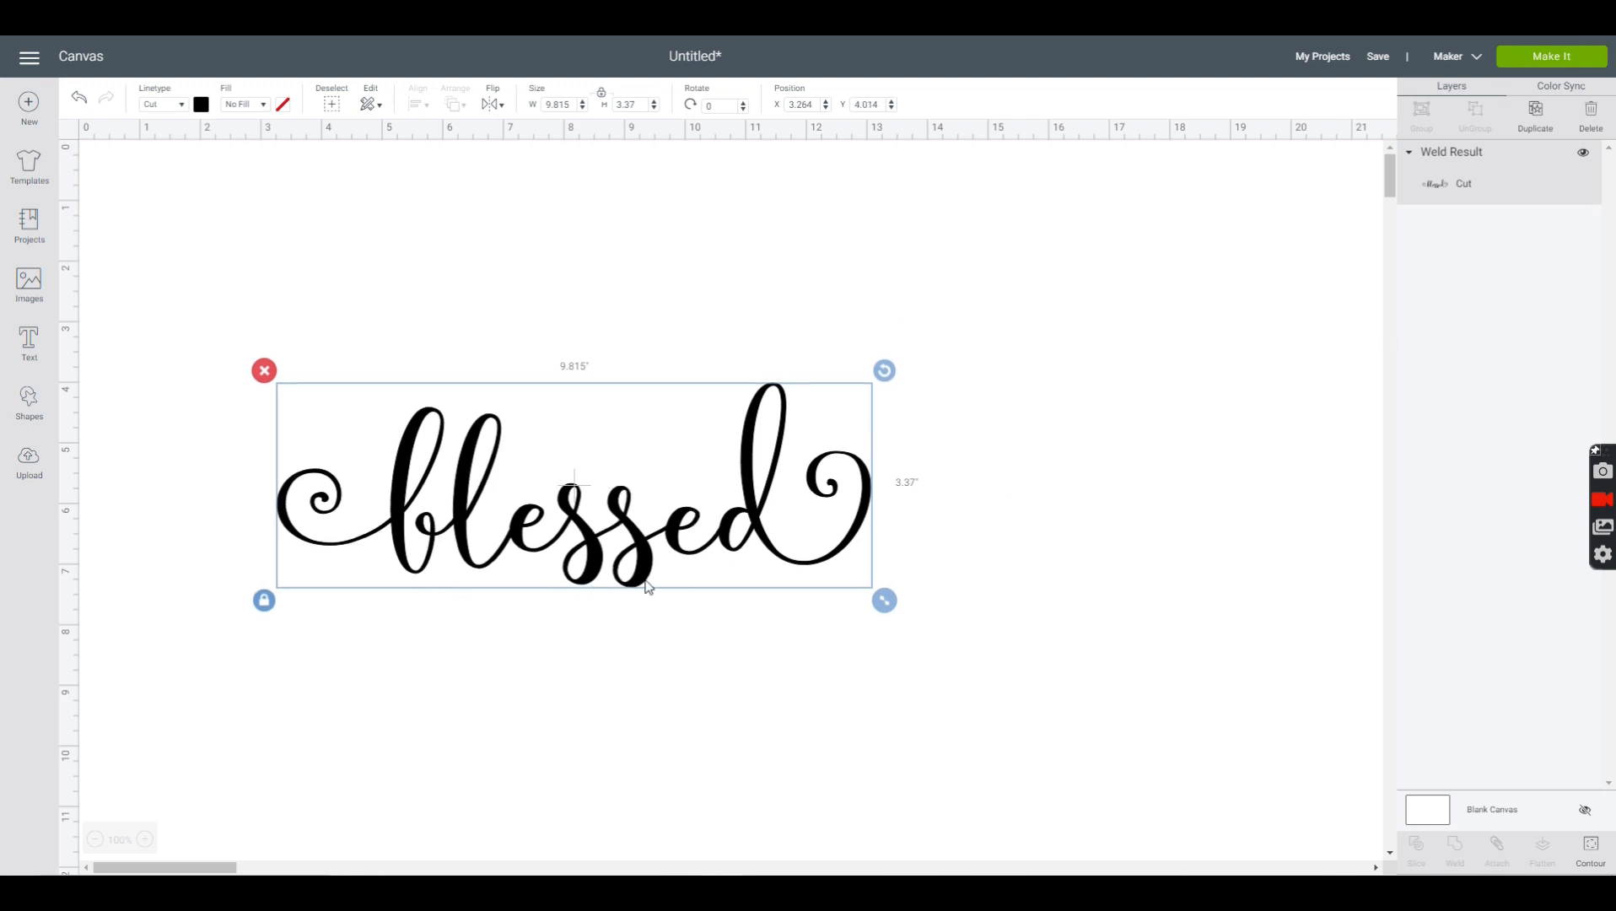